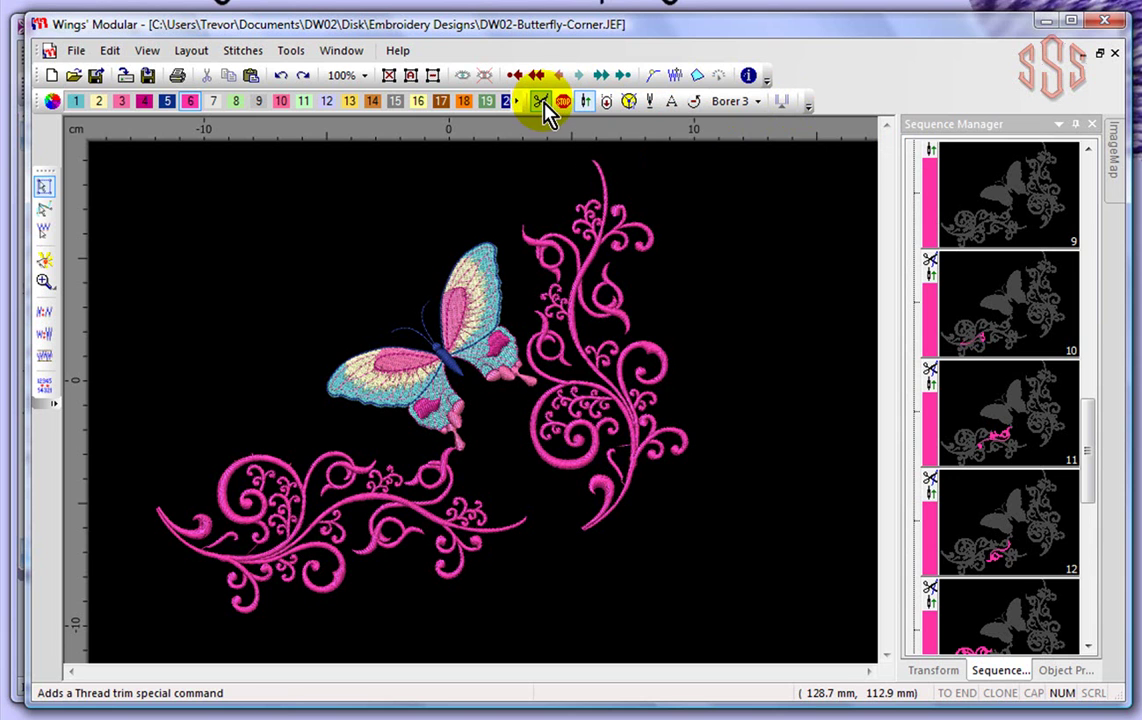
- Select the pink scroll object beside the butterfly's right wing and examine the special commands on its sequence entry
left_click(541, 110)
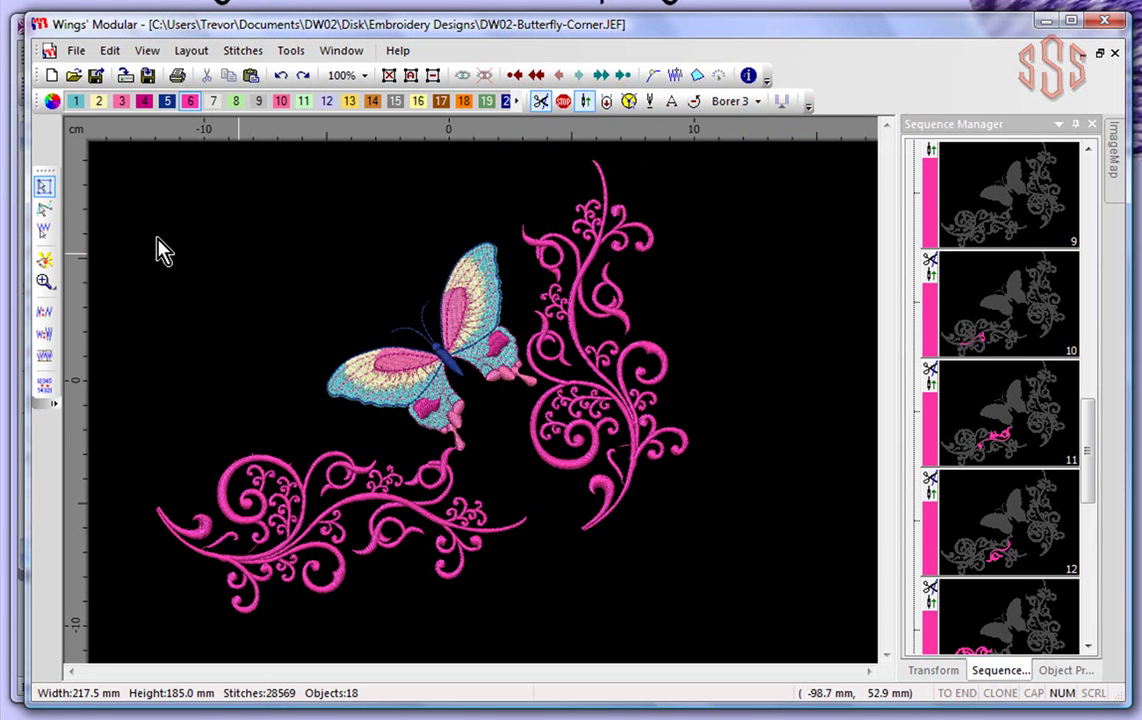
left_click(41, 189)
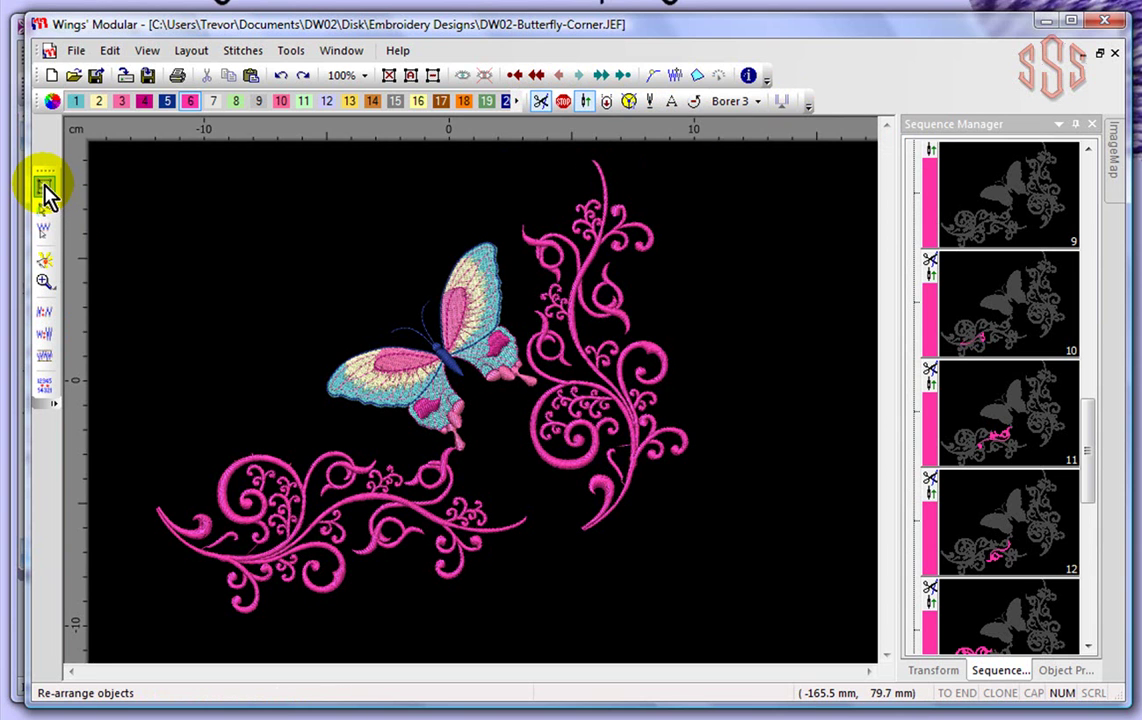
left_click(660, 255)
left_click(653, 249)
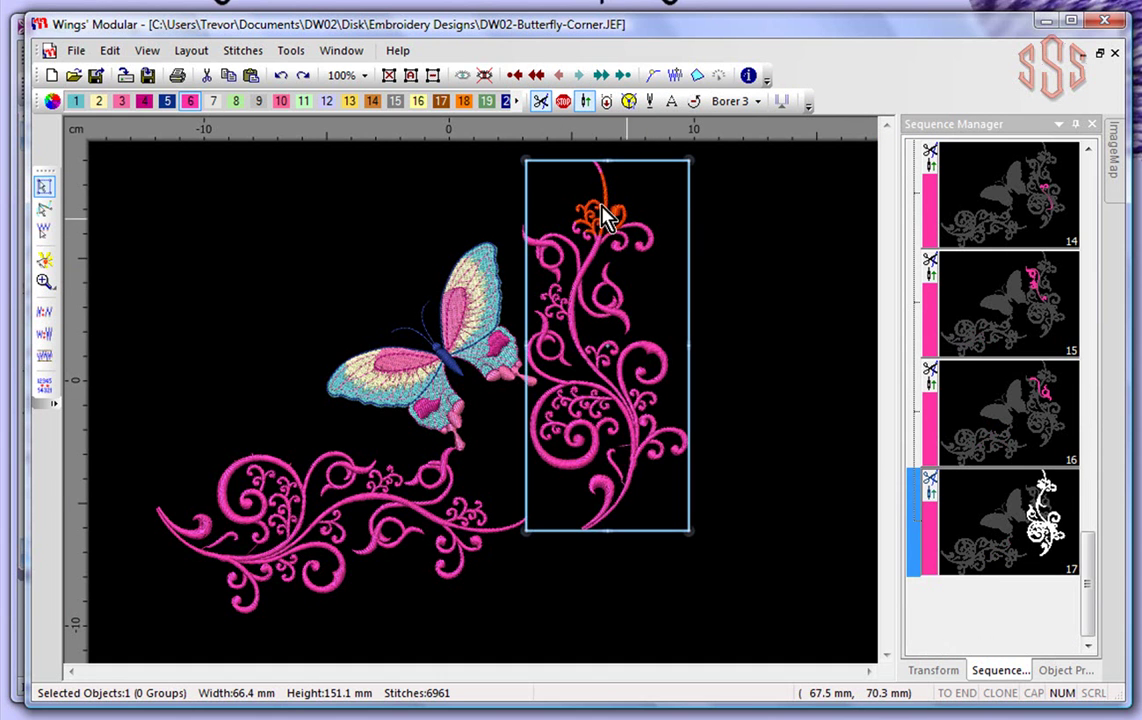
left_click(584, 324)
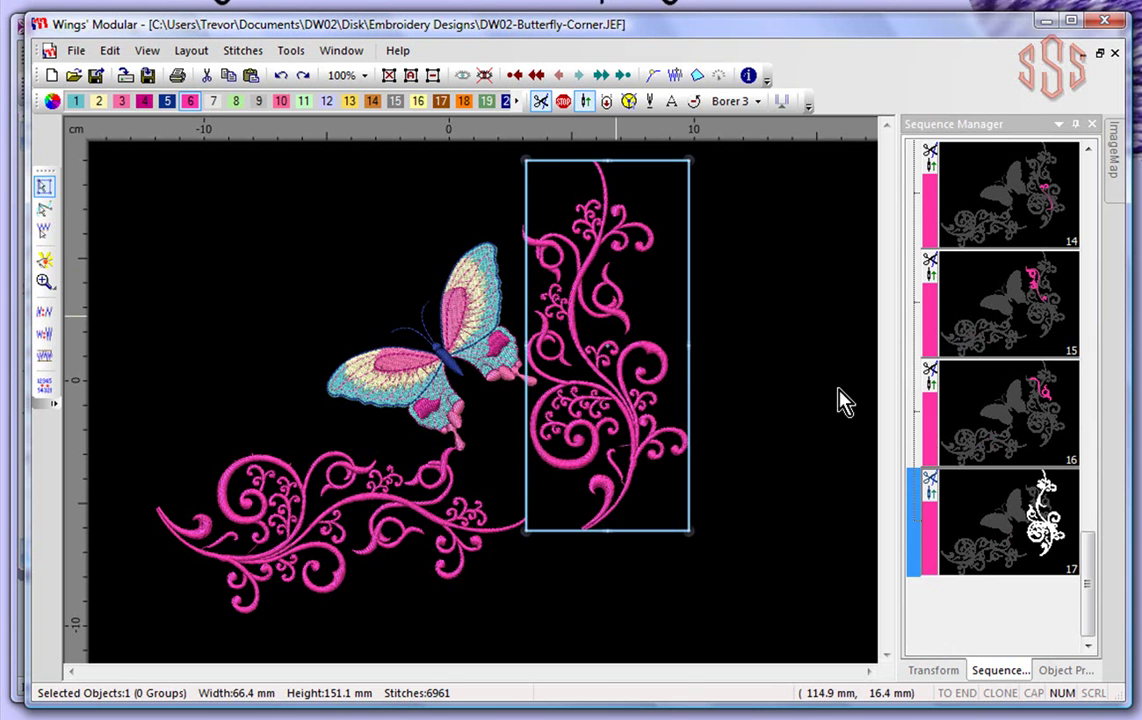
left_click(1033, 505)
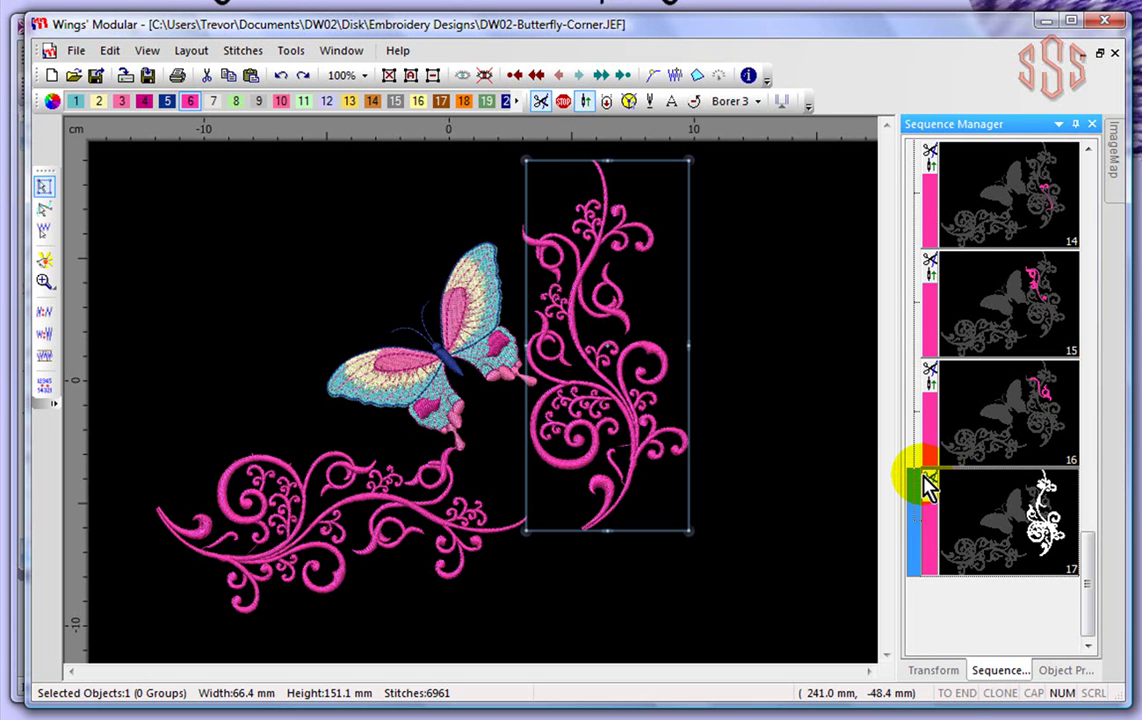
left_click_drag(924, 485, 935, 455)
mouse_move(928, 488)
left_mouse_down()
mouse_move(925, 476)
mouse_move(933, 504)
left_mouse_up()
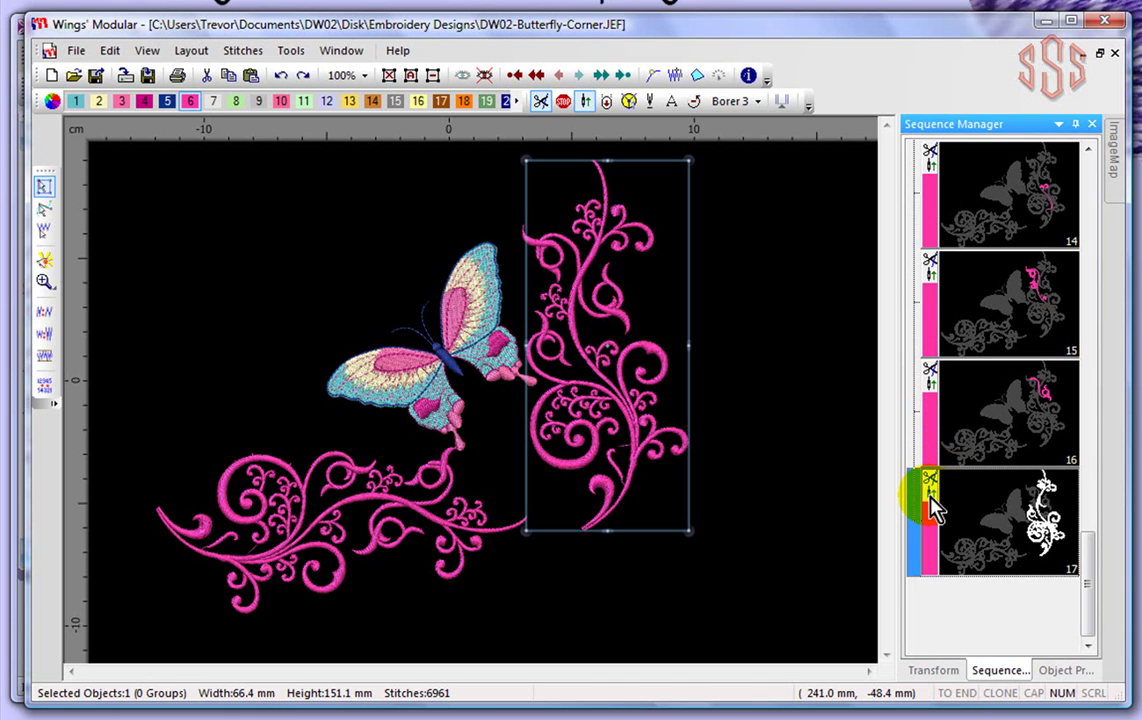
- Remove the needle-arrow and Thread trim special commands from the selected scroll, and add both back
left_click(585, 104)
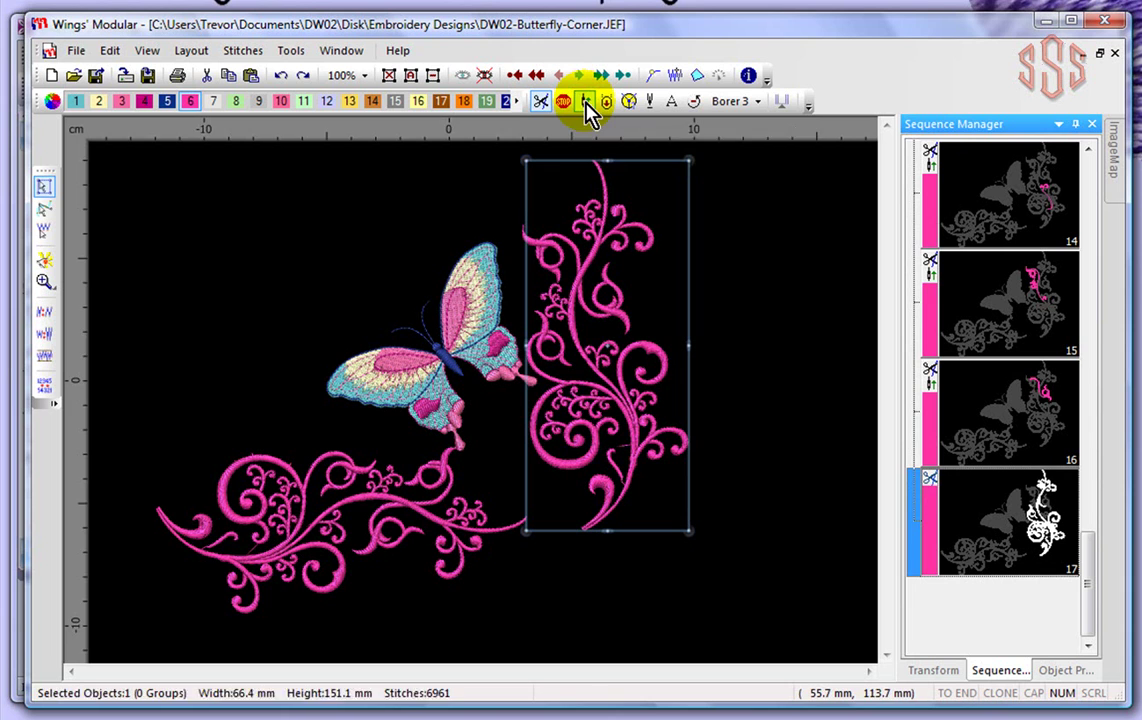
left_click(930, 495)
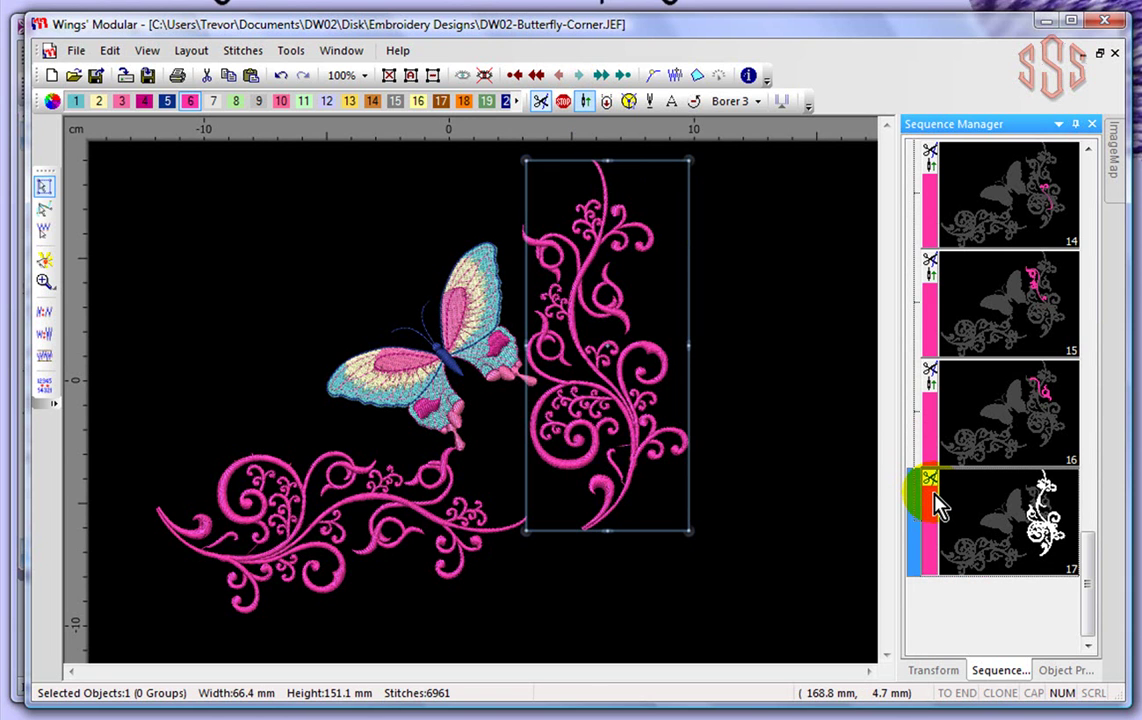
left_click(541, 102)
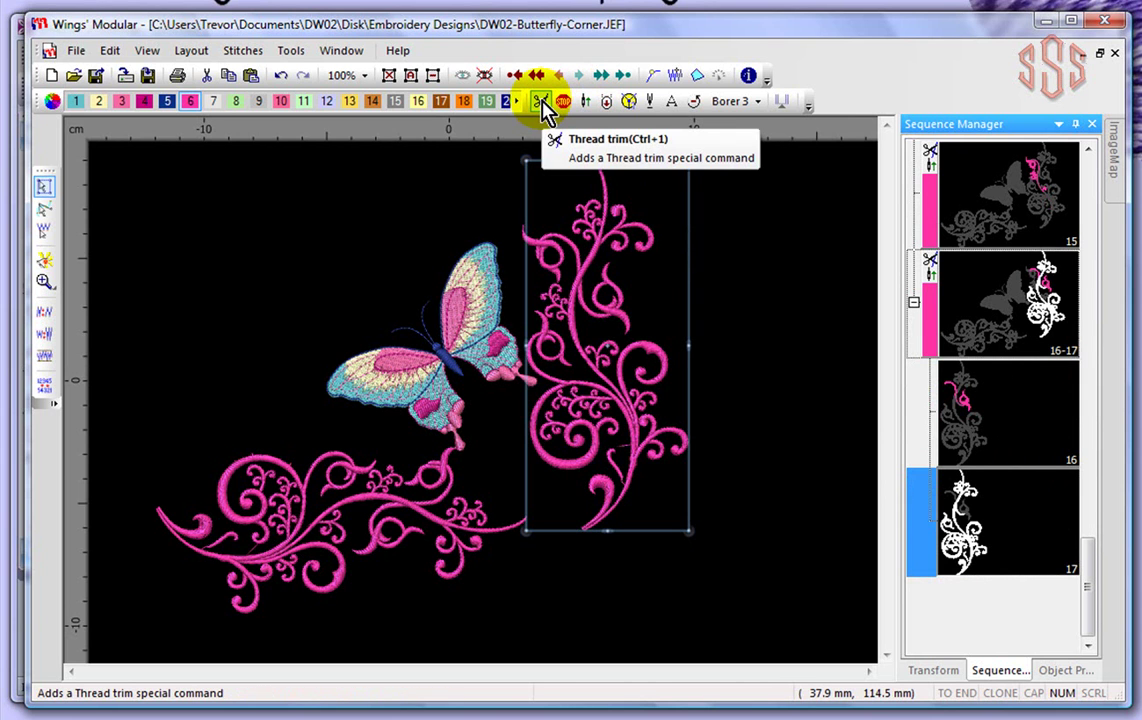
left_click(541, 102)
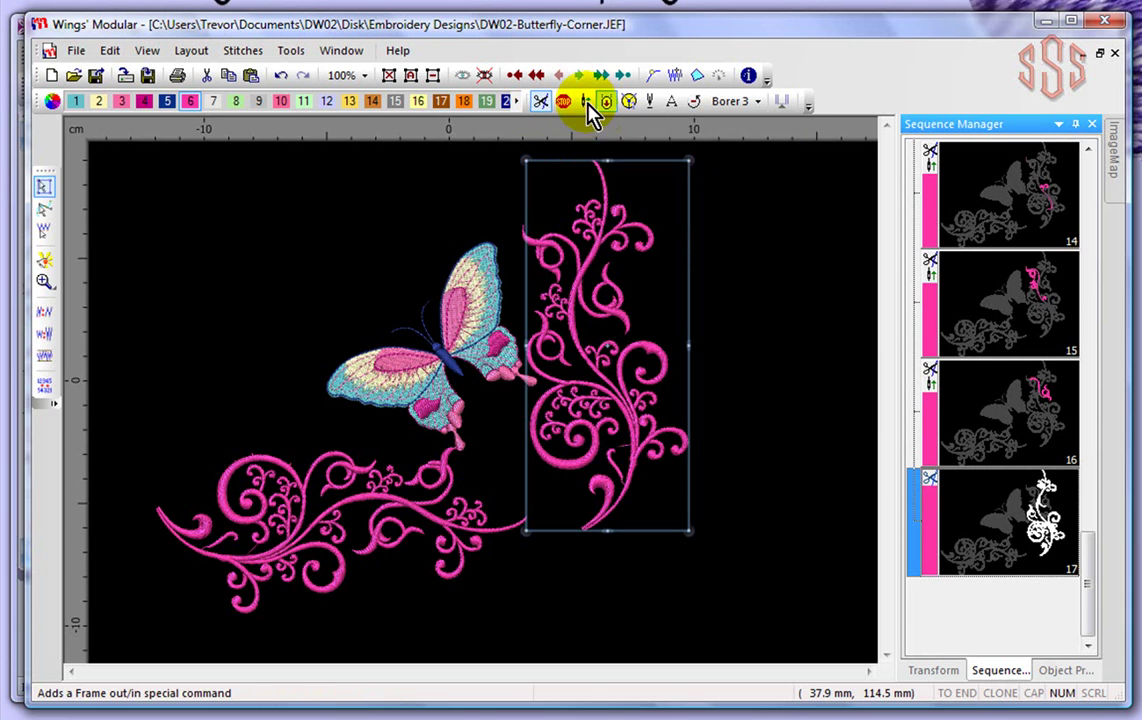
left_click(587, 103)
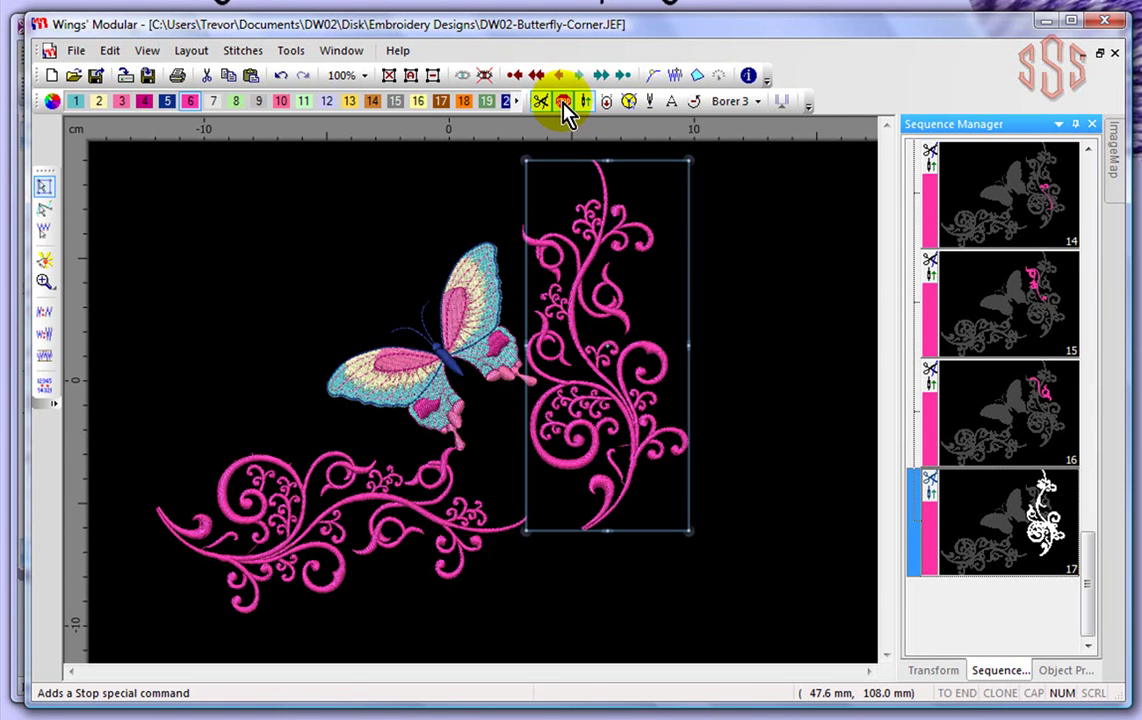
- Add a Stop special command to the selected scroll object
left_click(565, 113)
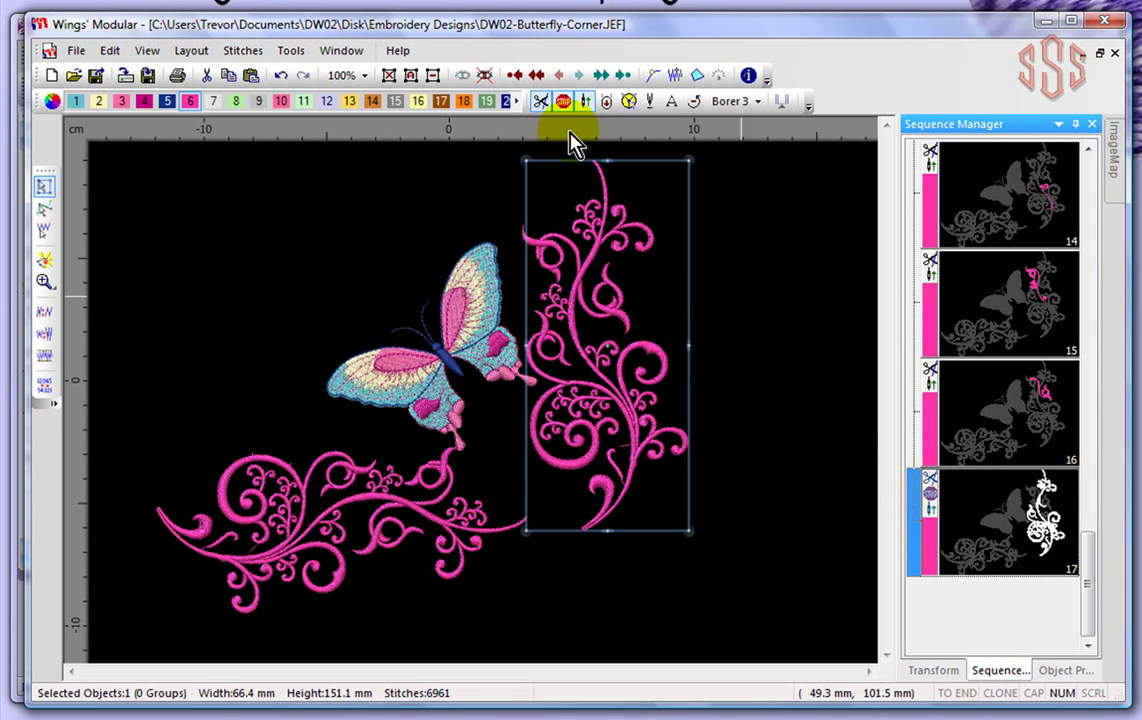
left_click(563, 102)
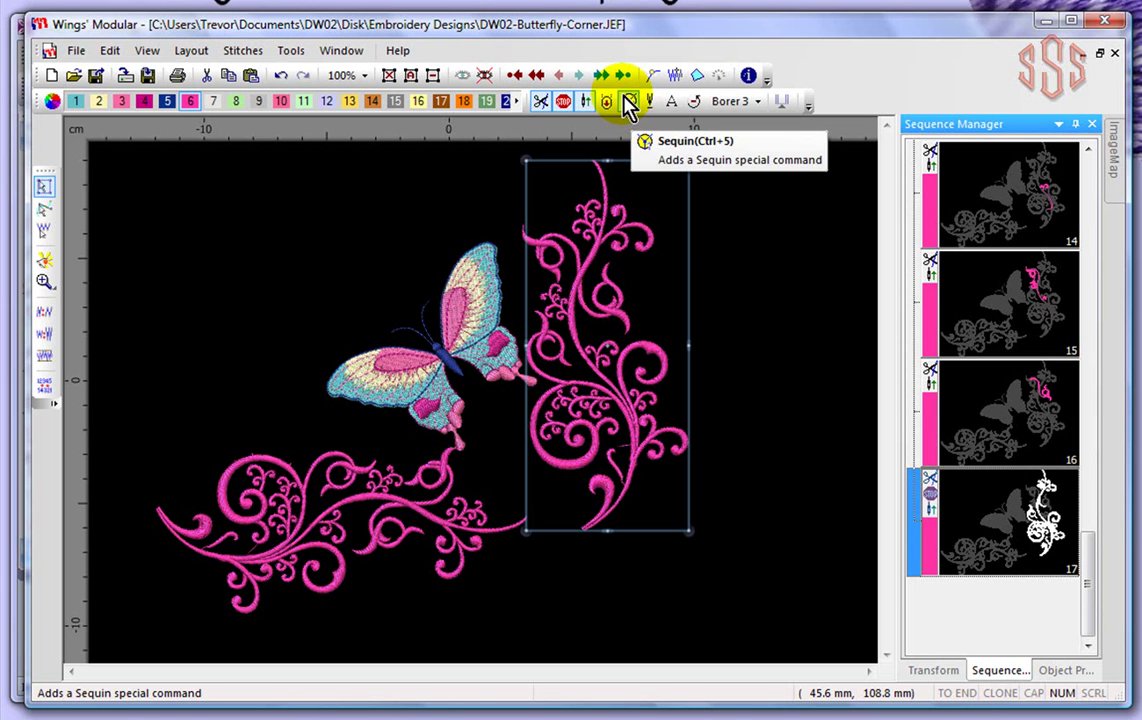
- Try adding a Sequin and an Applique special command to the selected scroll, removing each again
left_click(628, 102)
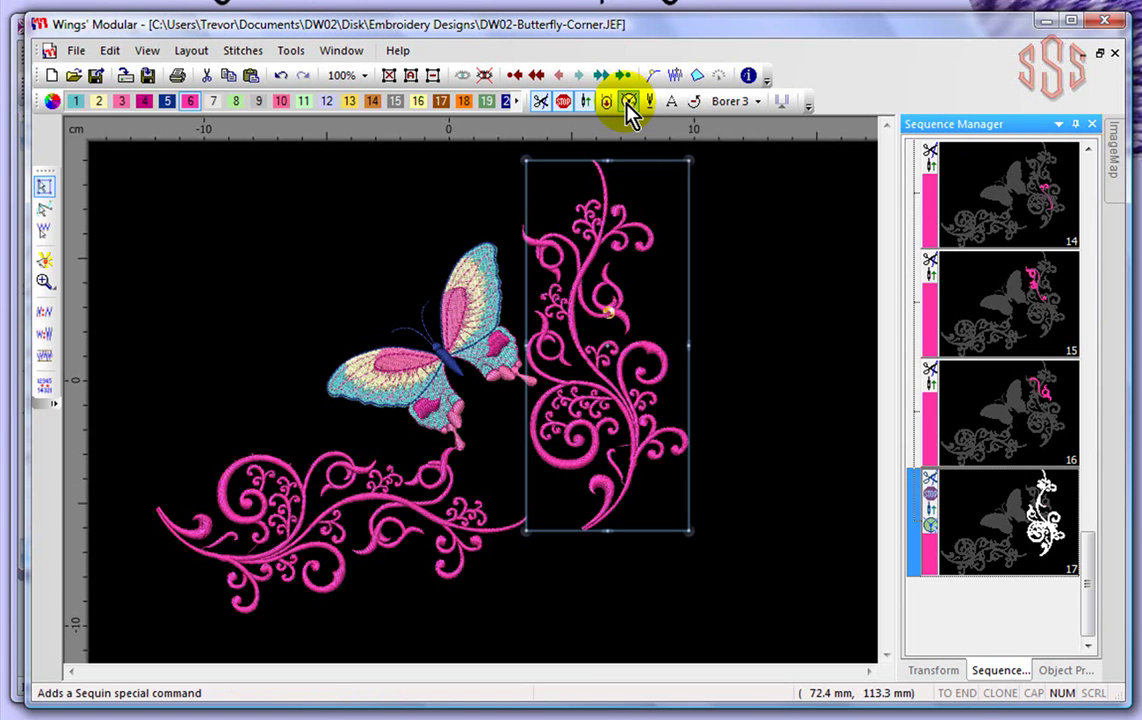
key("ctrl+z")
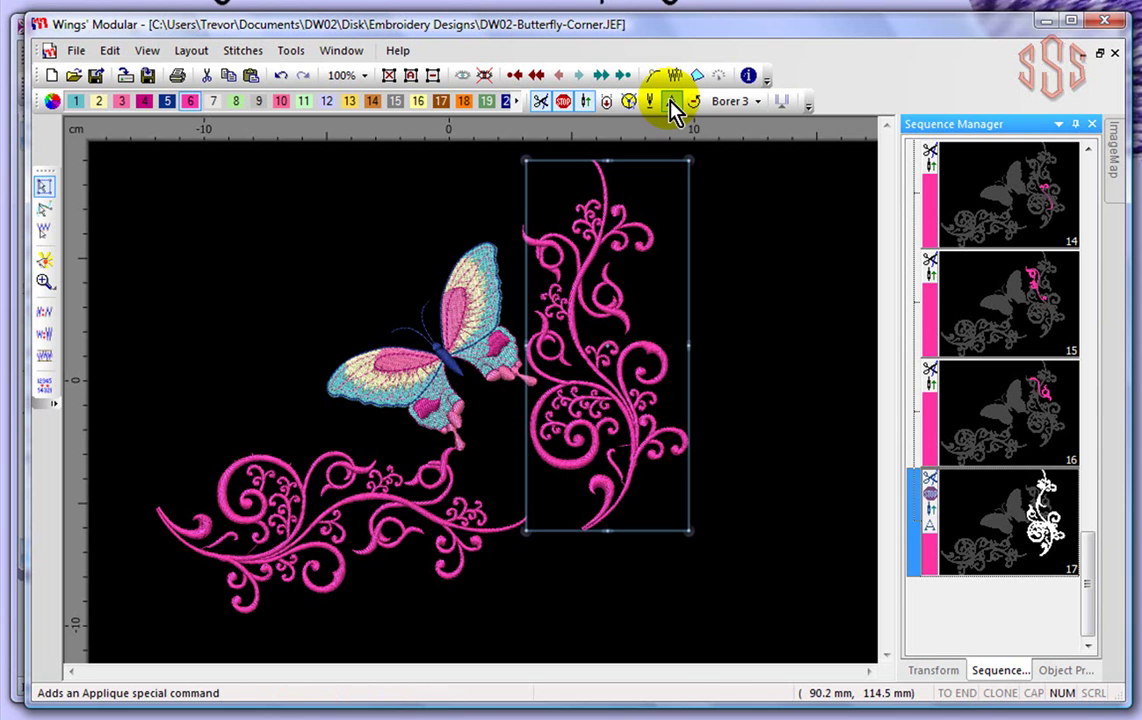
left_click(671, 104)
left_click(929, 541)
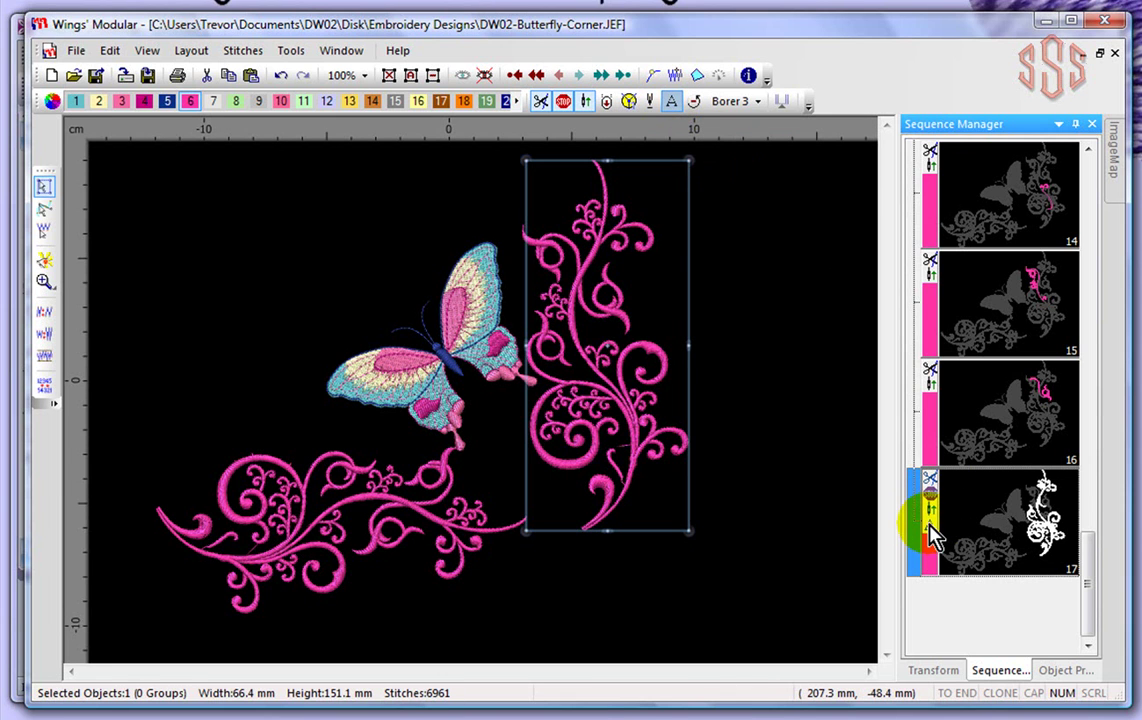
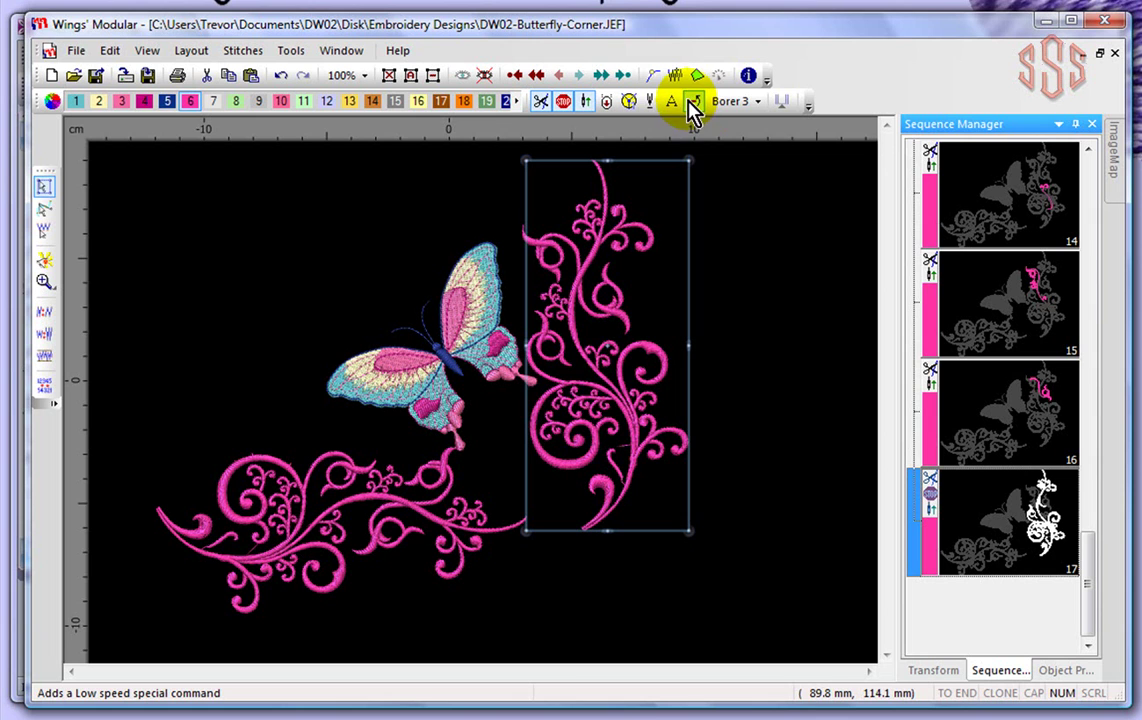
left_click(760, 112)
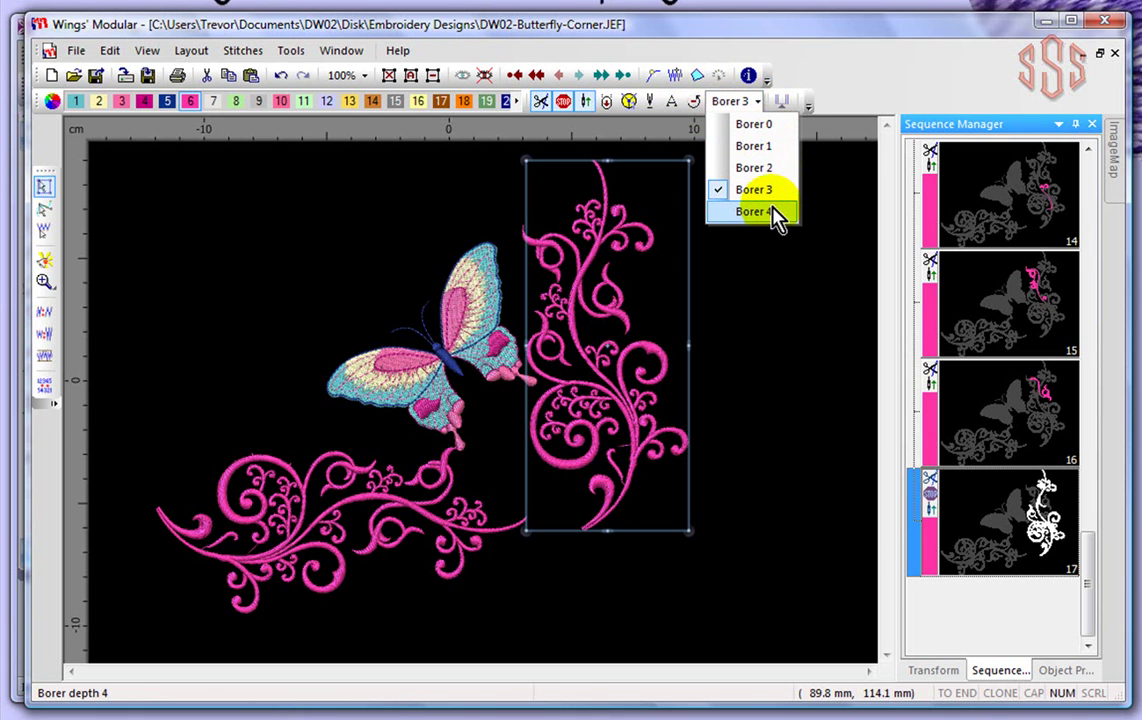
left_click(855, 105)
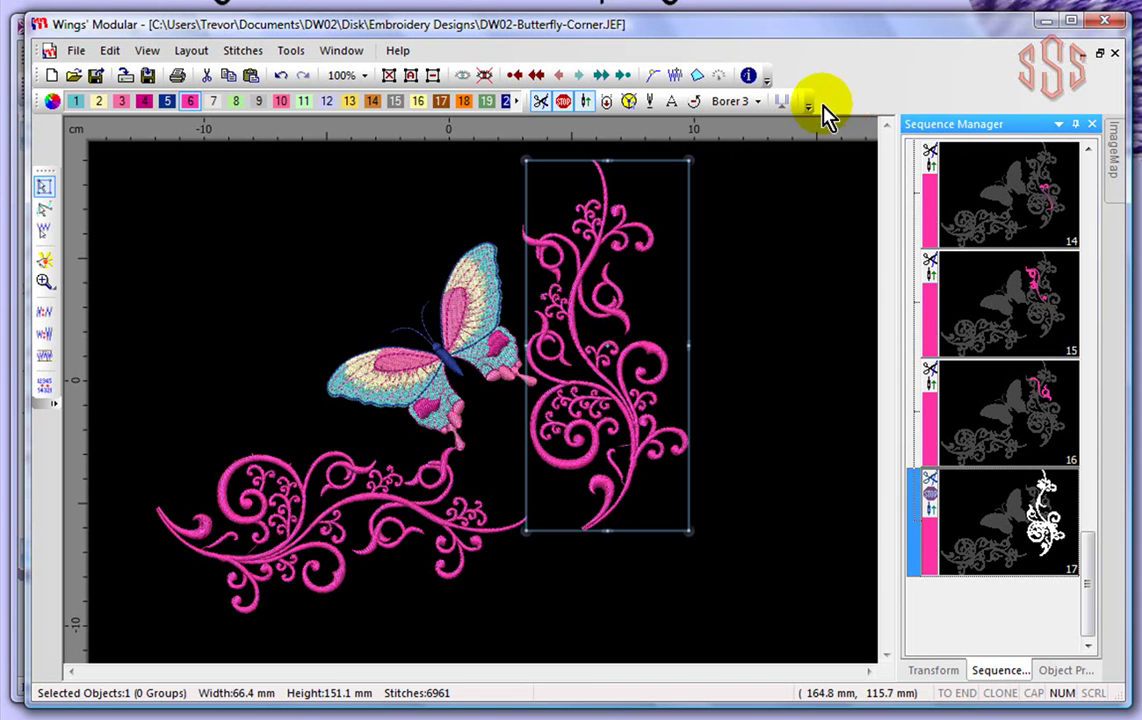
left_click(749, 220)
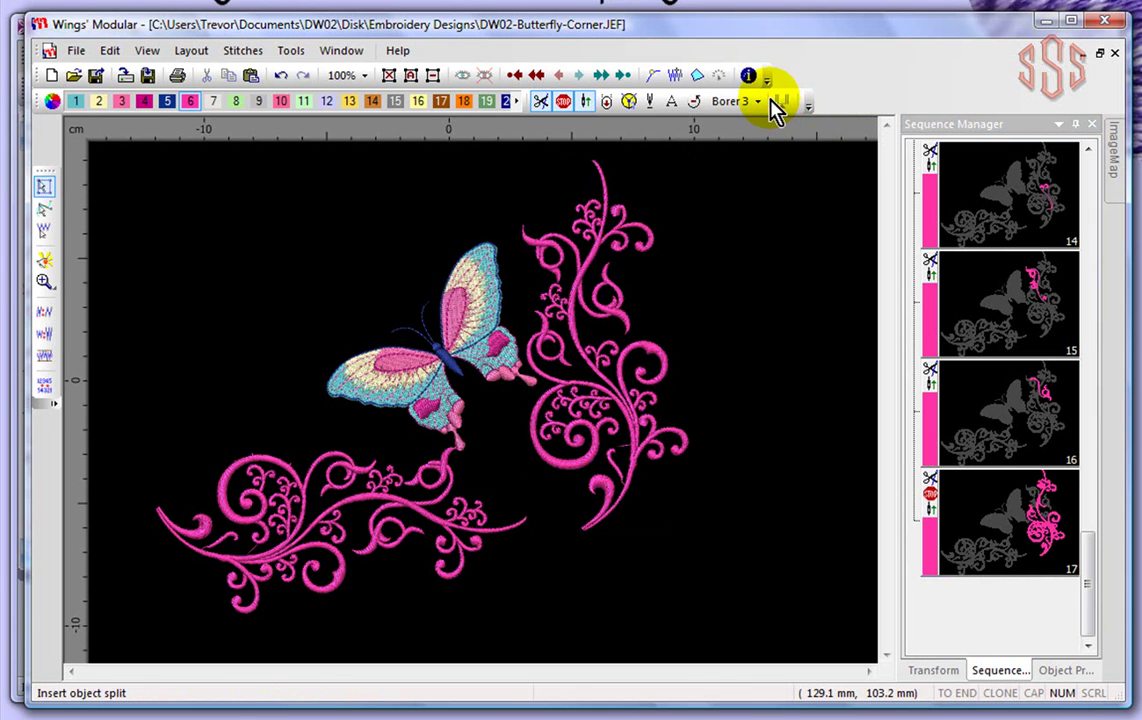
left_click(774, 110)
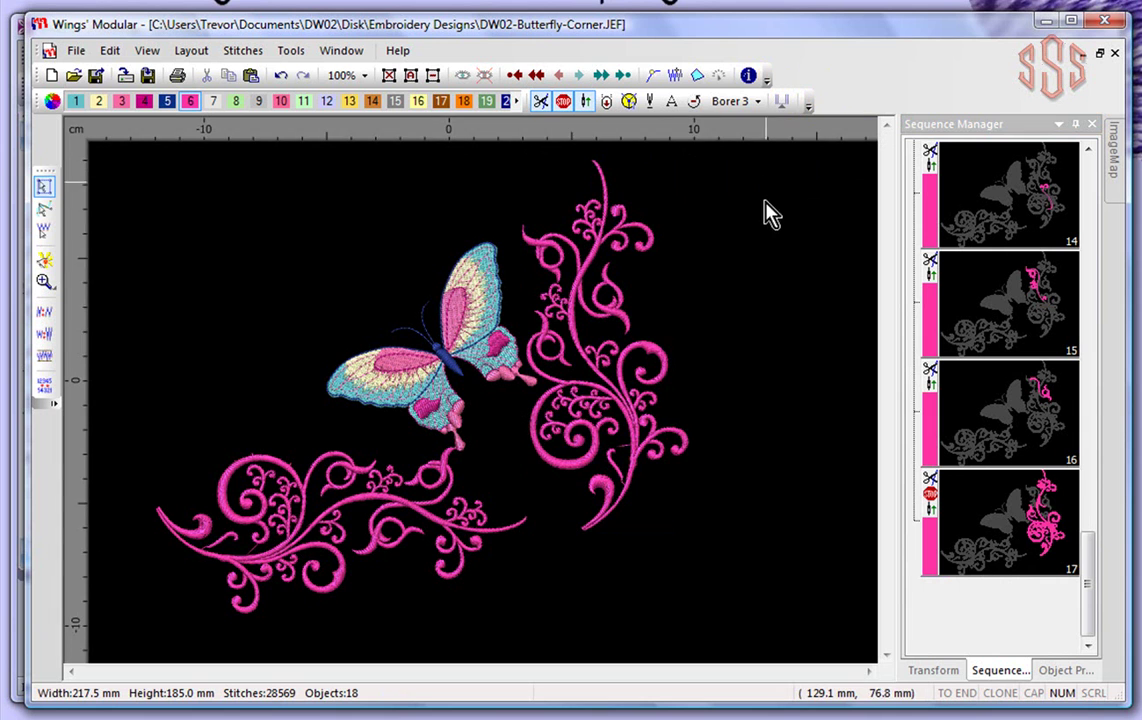
- Move the large pink scroll beside the butterfly about 57 mm to the right
left_click(662, 357)
left_click_drag(657, 350, 798, 351)
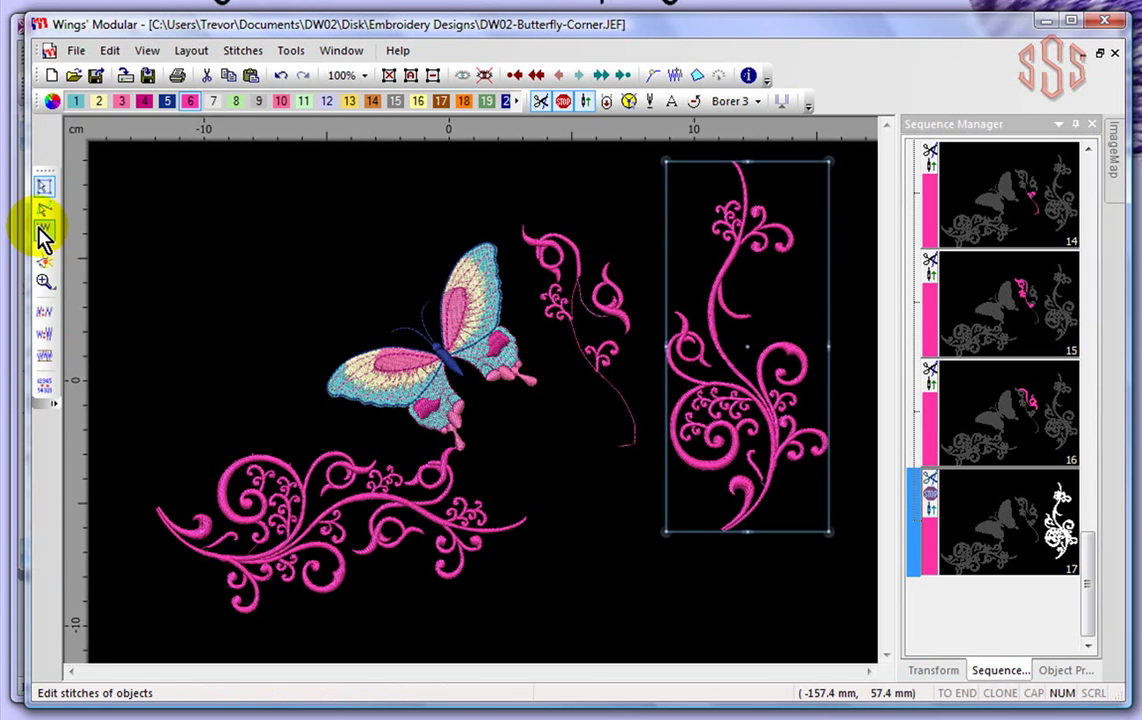
- Edit the stitches of the moved scroll and insert an object split at a stitch on top of its right-hand curl
scroll(798, 364, "up", 3)
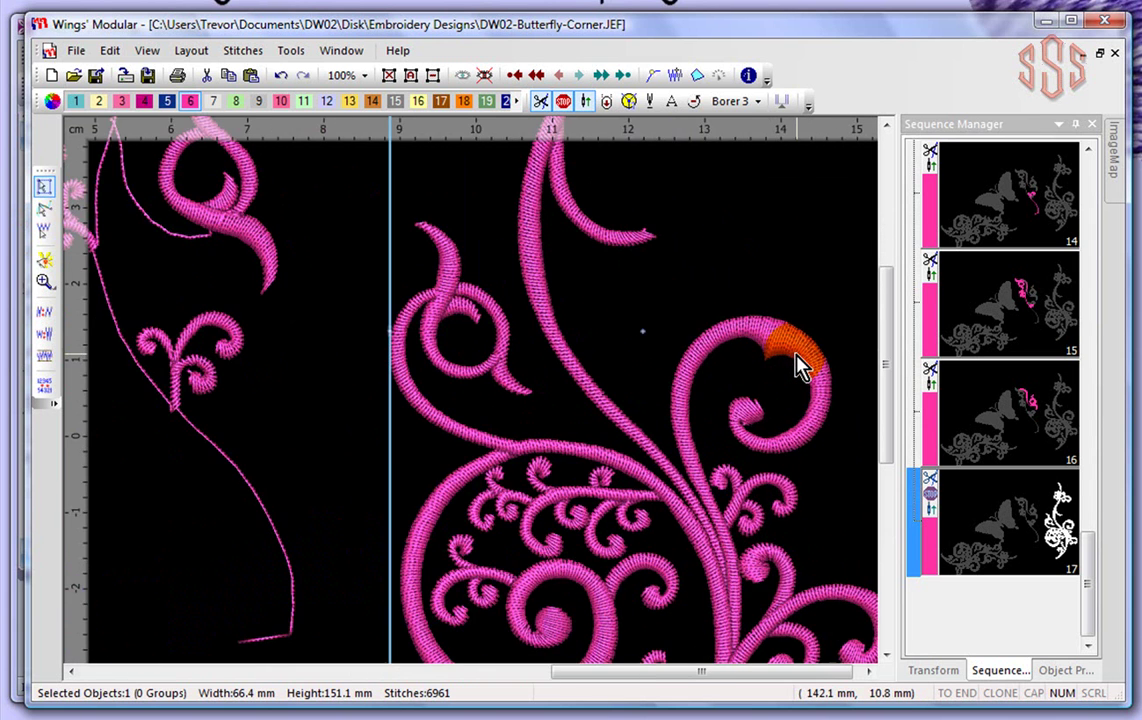
left_click(43, 232)
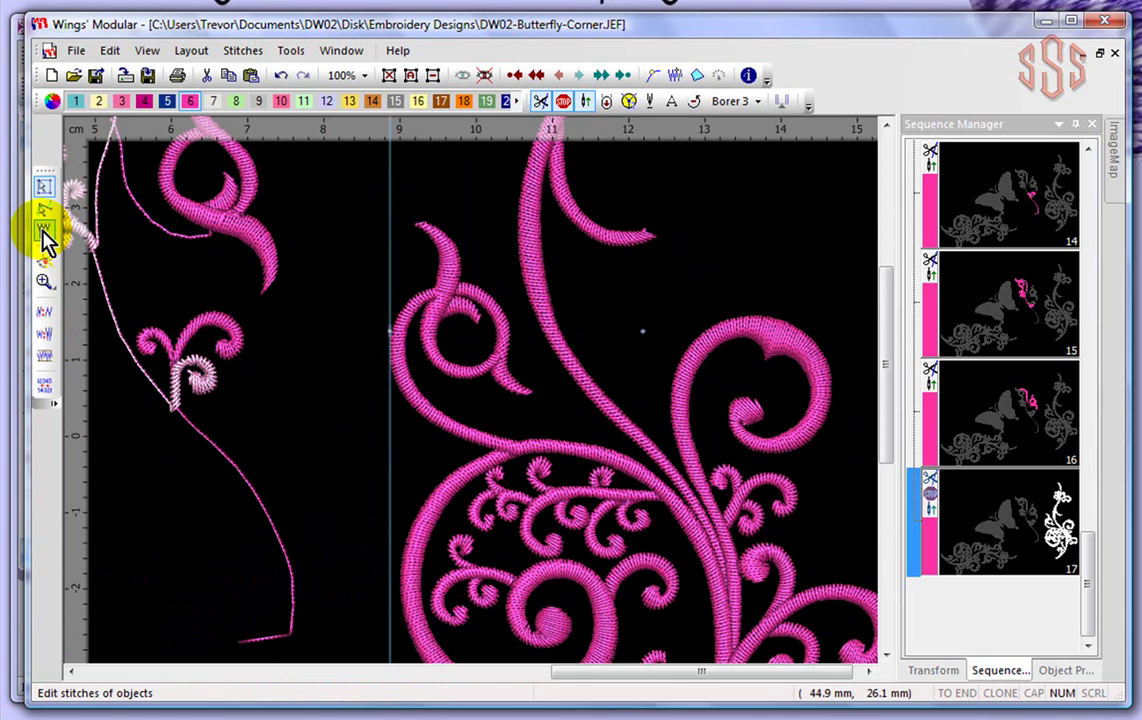
key("Escape")
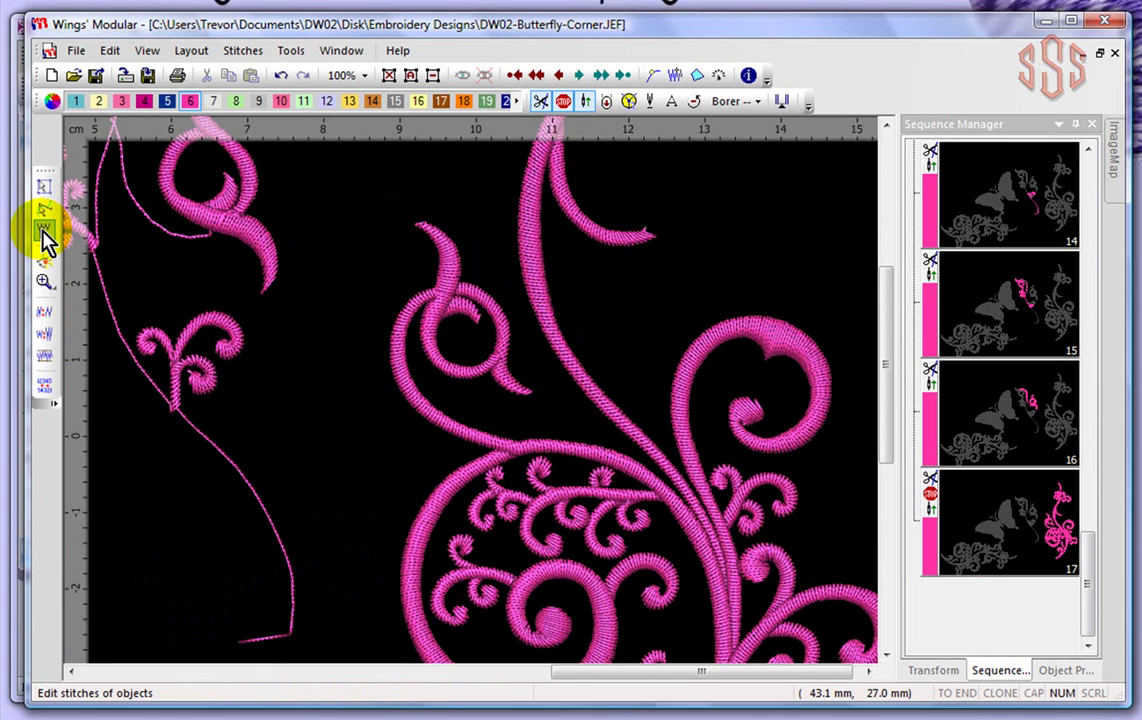
left_click(42, 232)
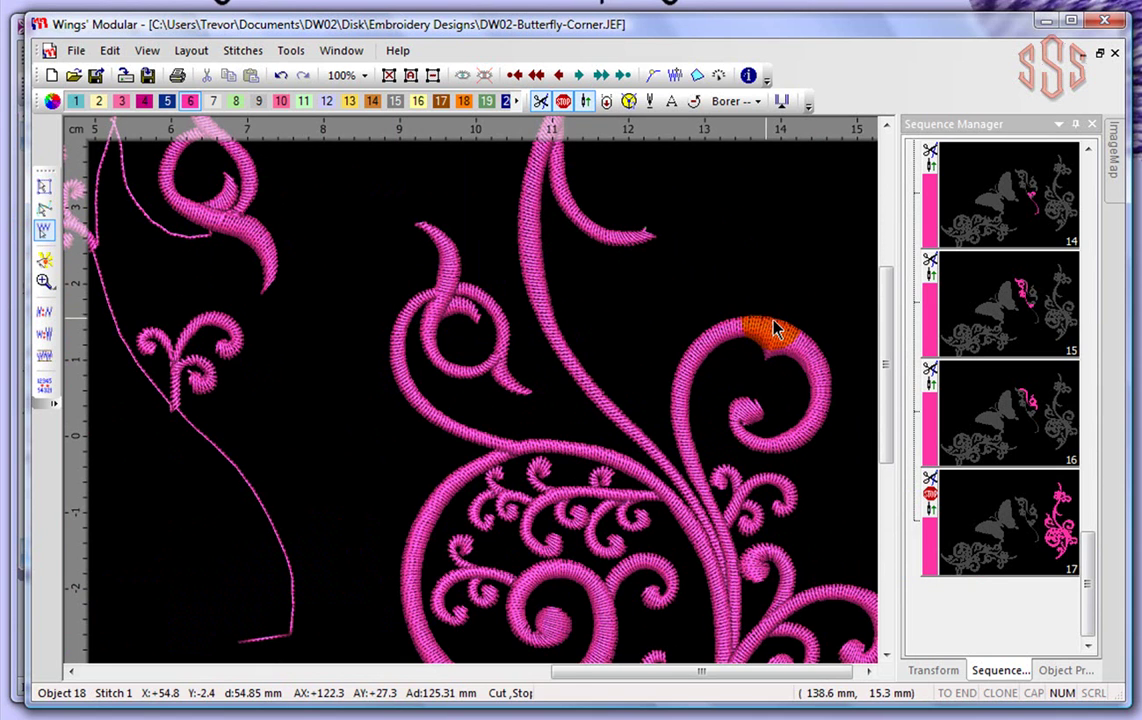
scroll(771, 322, "up", 3)
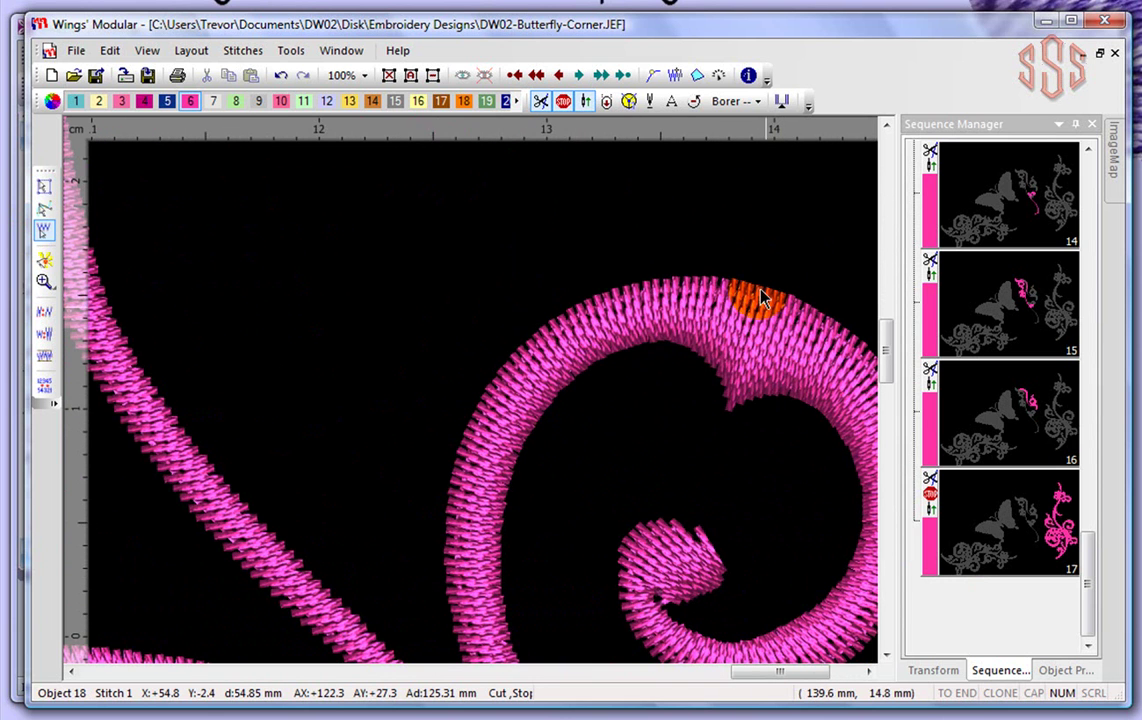
key("End")
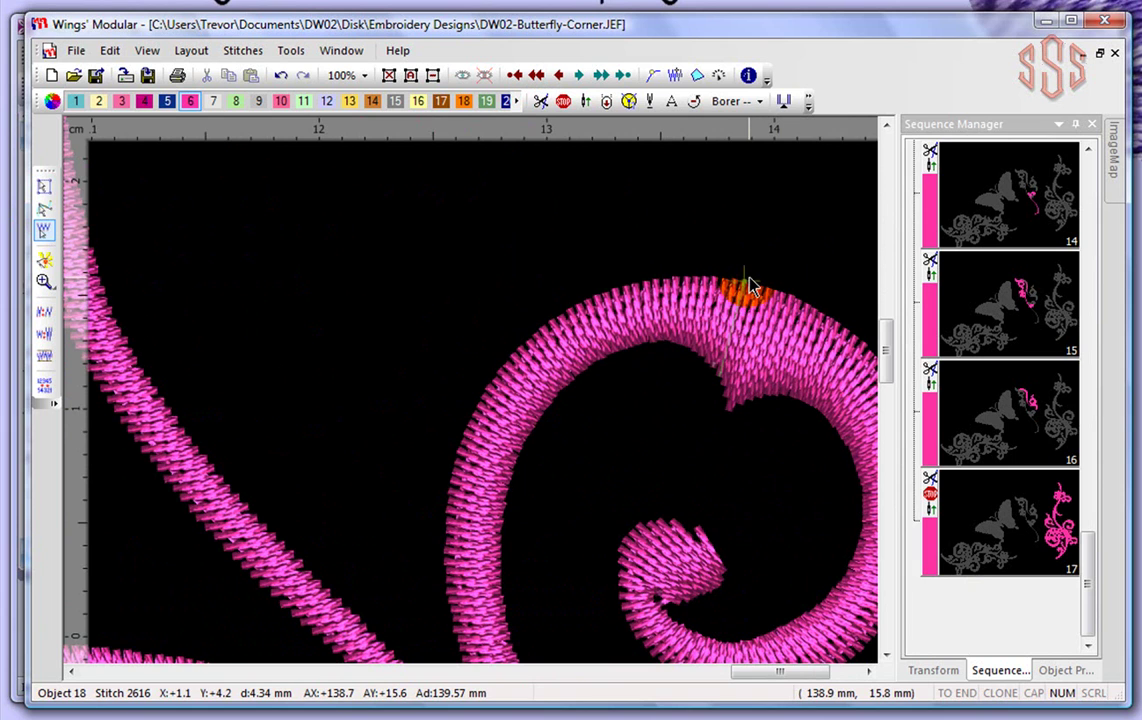
left_click(785, 104)
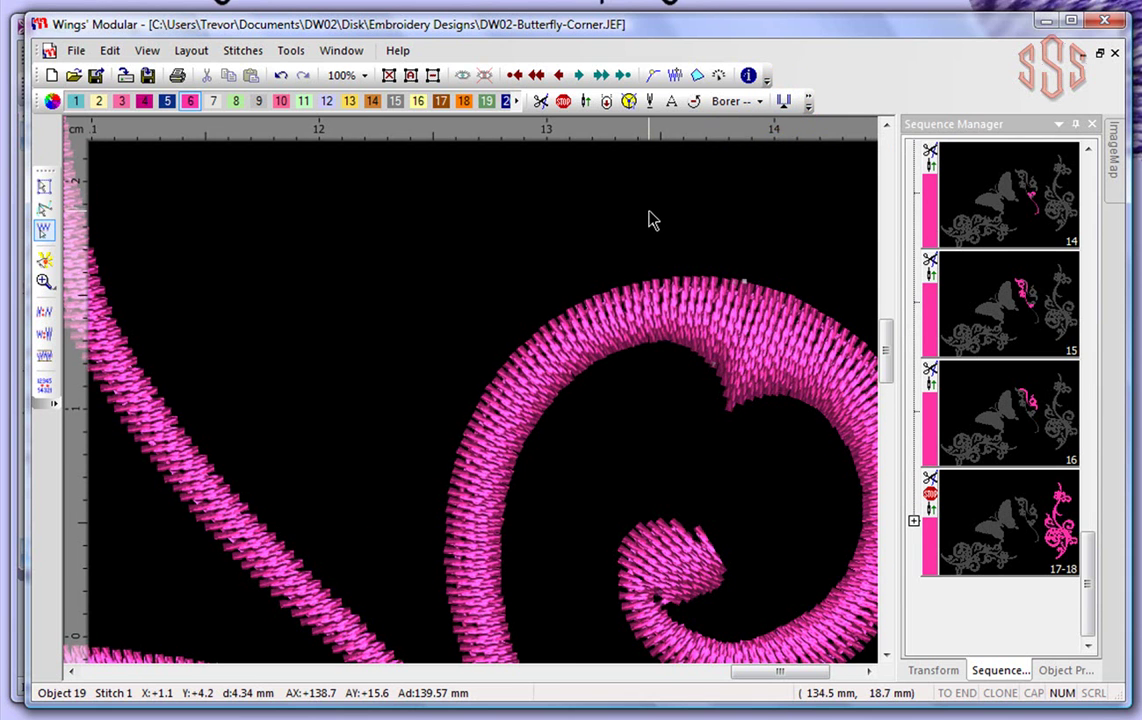
- Move the lower part of the split scroll about 31 mm right and 54 mm down, away from the upper part
scroll(648, 220, "down", 5)
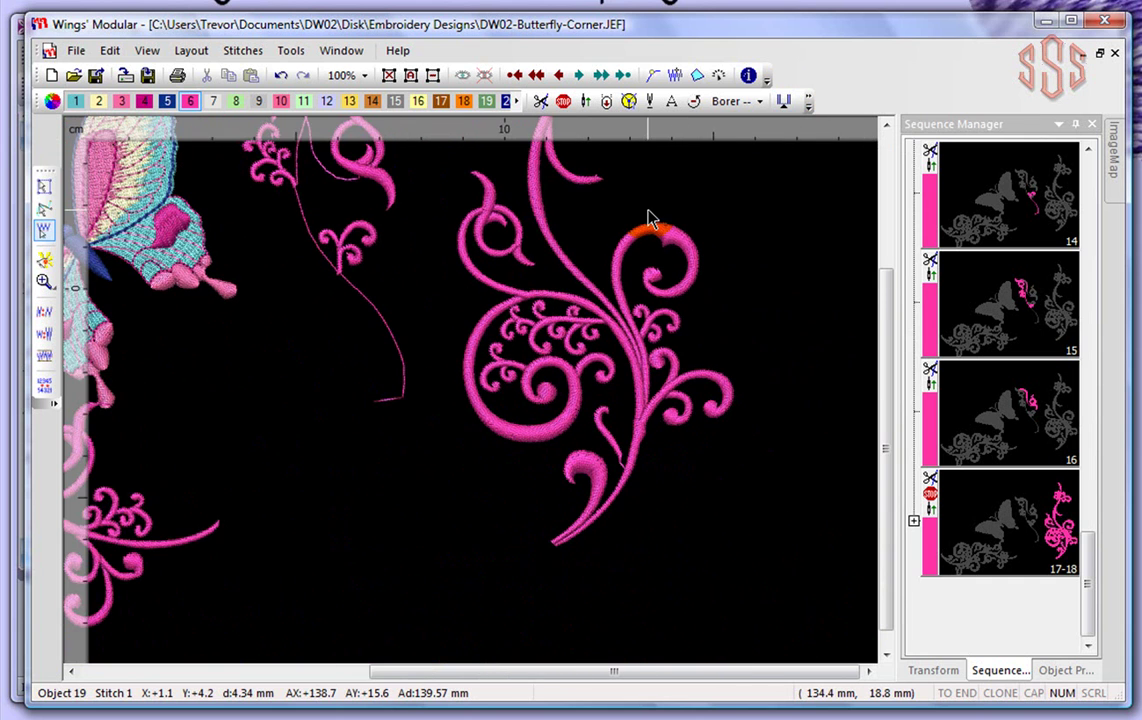
left_click(44, 190)
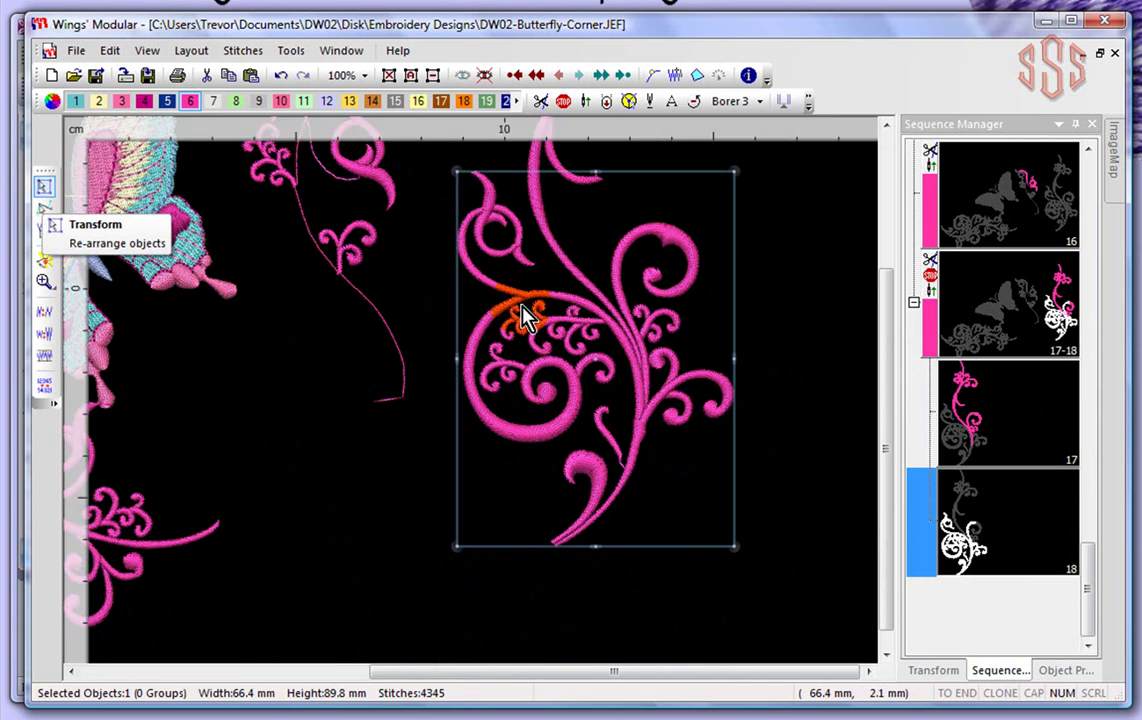
scroll(799, 285, "down", 3)
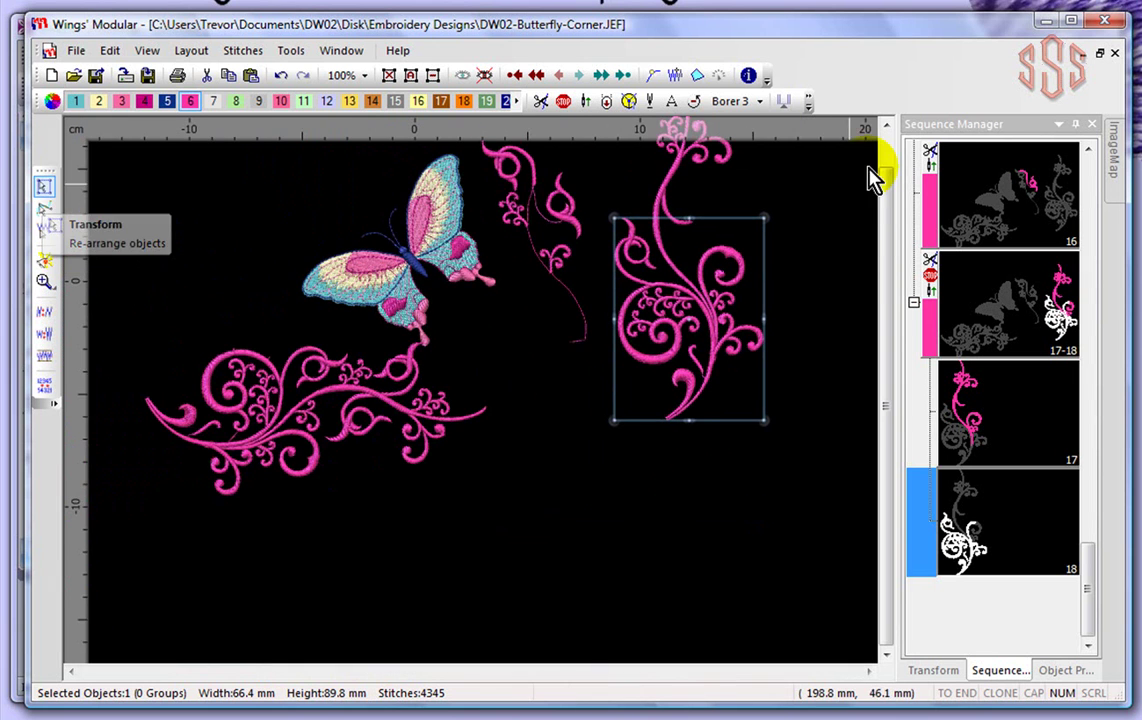
left_click(887, 127)
left_click(886, 127)
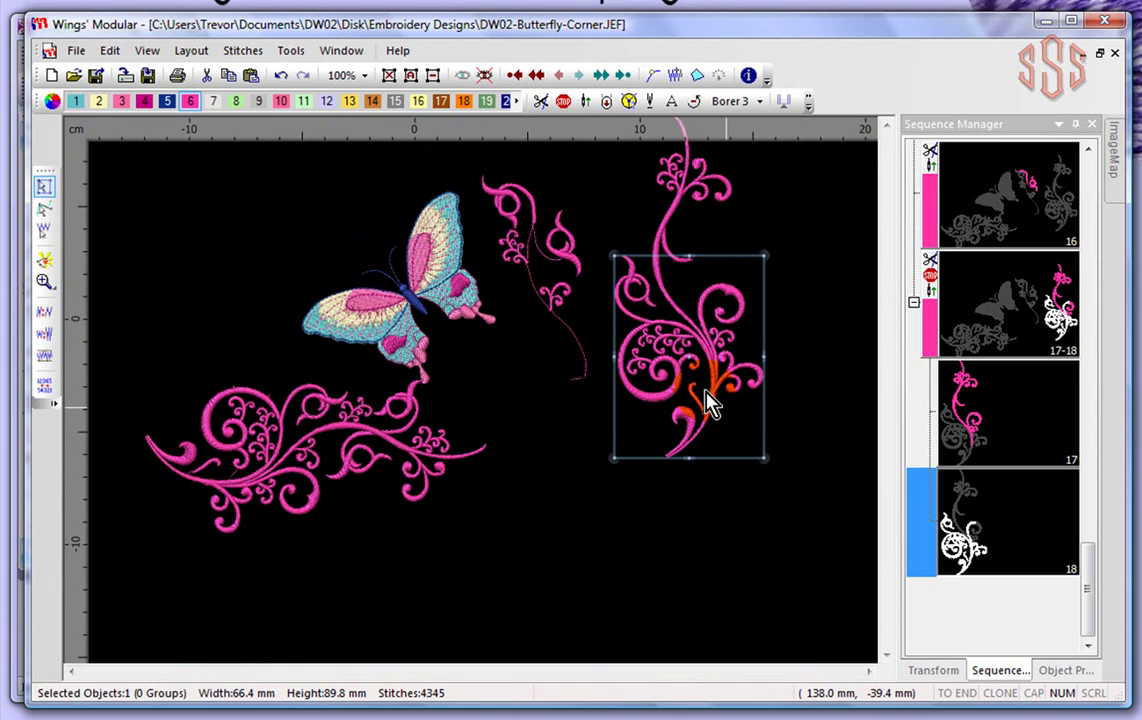
left_click_drag(700, 332, 770, 455)
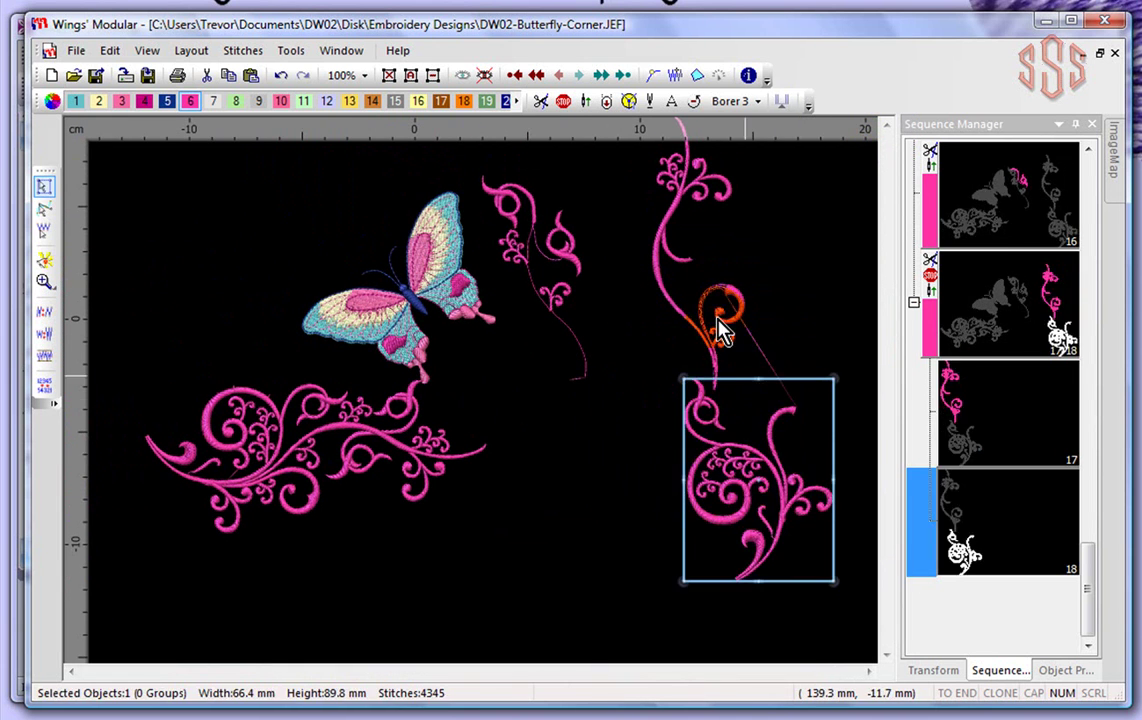
- Move the upper part of the split scroll about 30 mm left and 72 mm down, beside the lower part
left_click(624, 288)
left_click(660, 250)
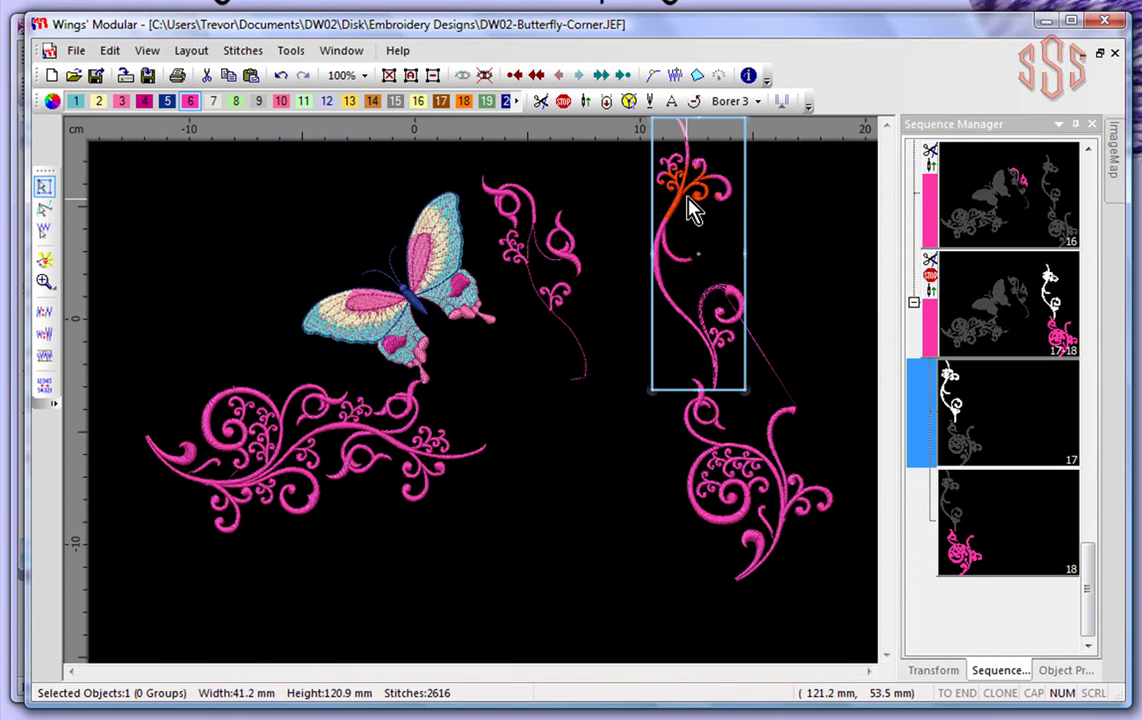
left_click_drag(679, 199, 611, 361)
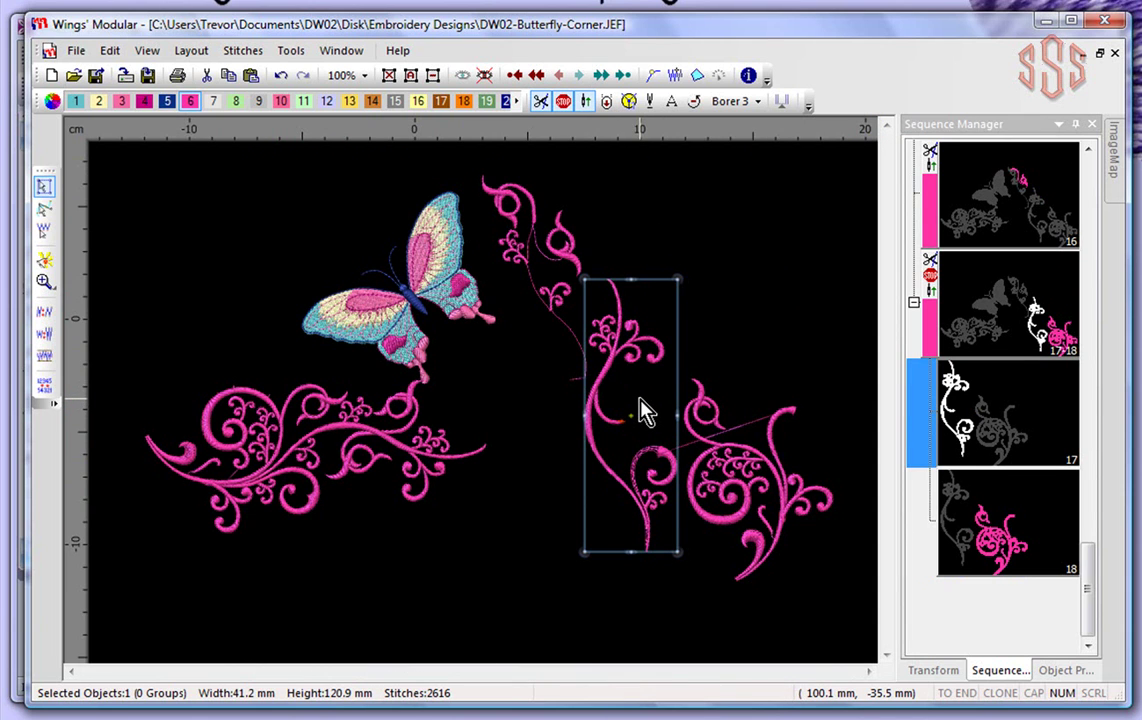
left_click(740, 224)
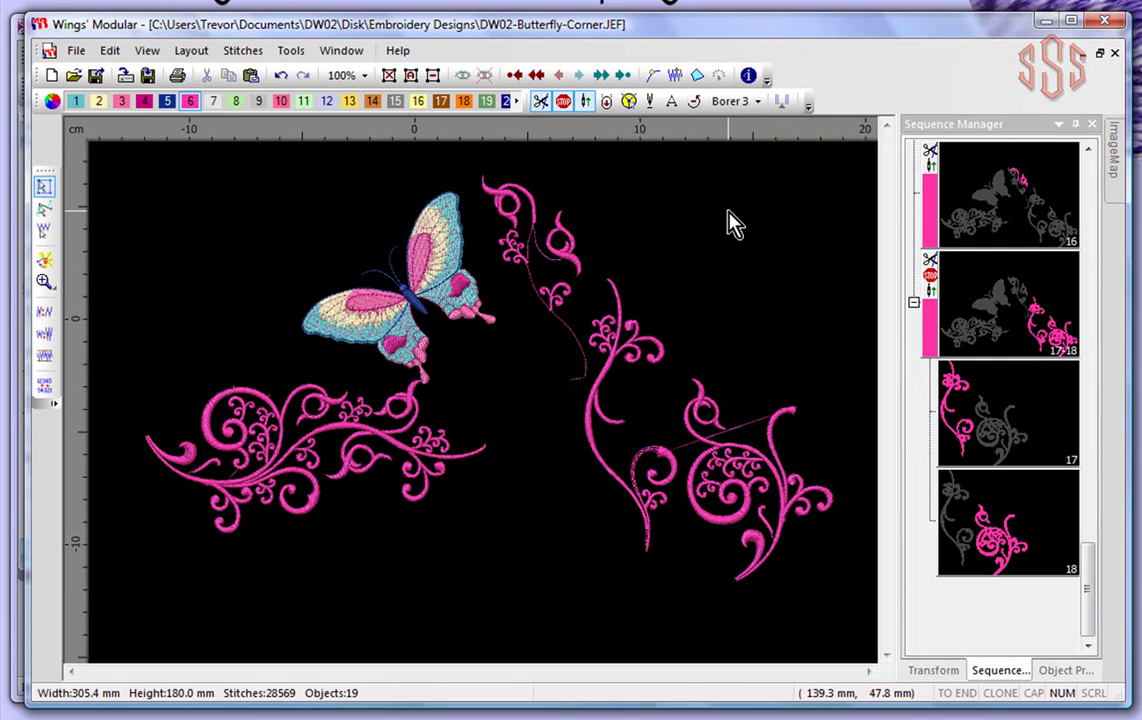
left_click(920, 267)
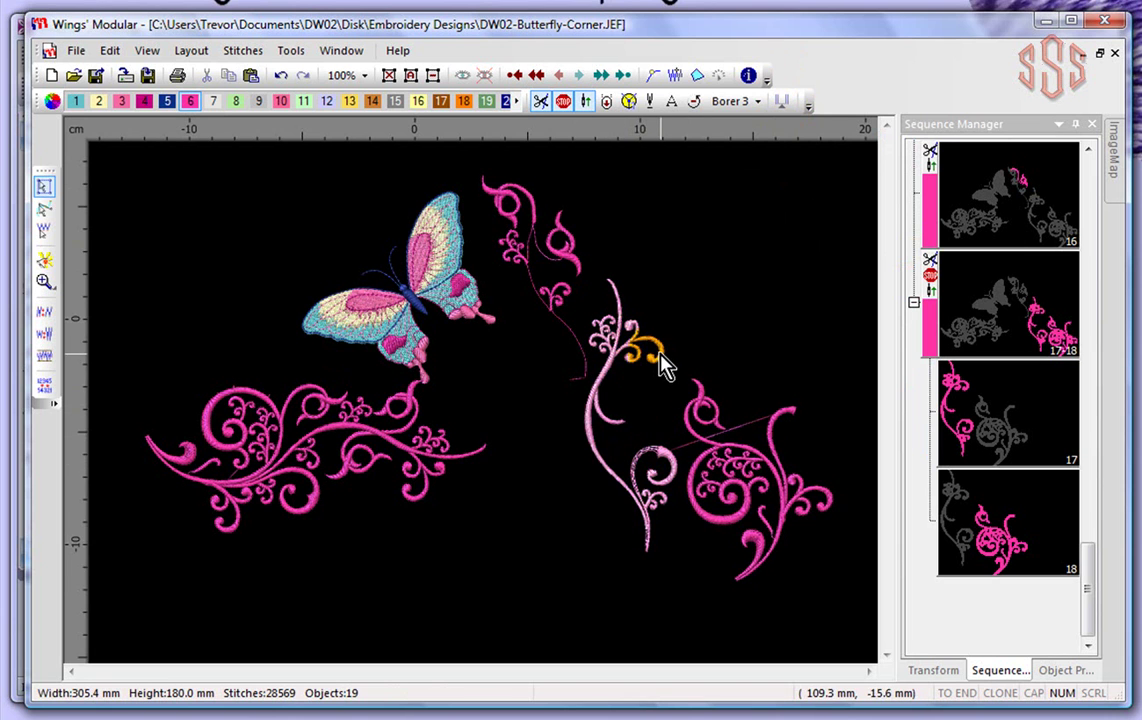
- Edit the stitches of the moved upper scroll part and select a stitch on the outer edge of its large right-hand curl
scroll(665, 367, "up", 8)
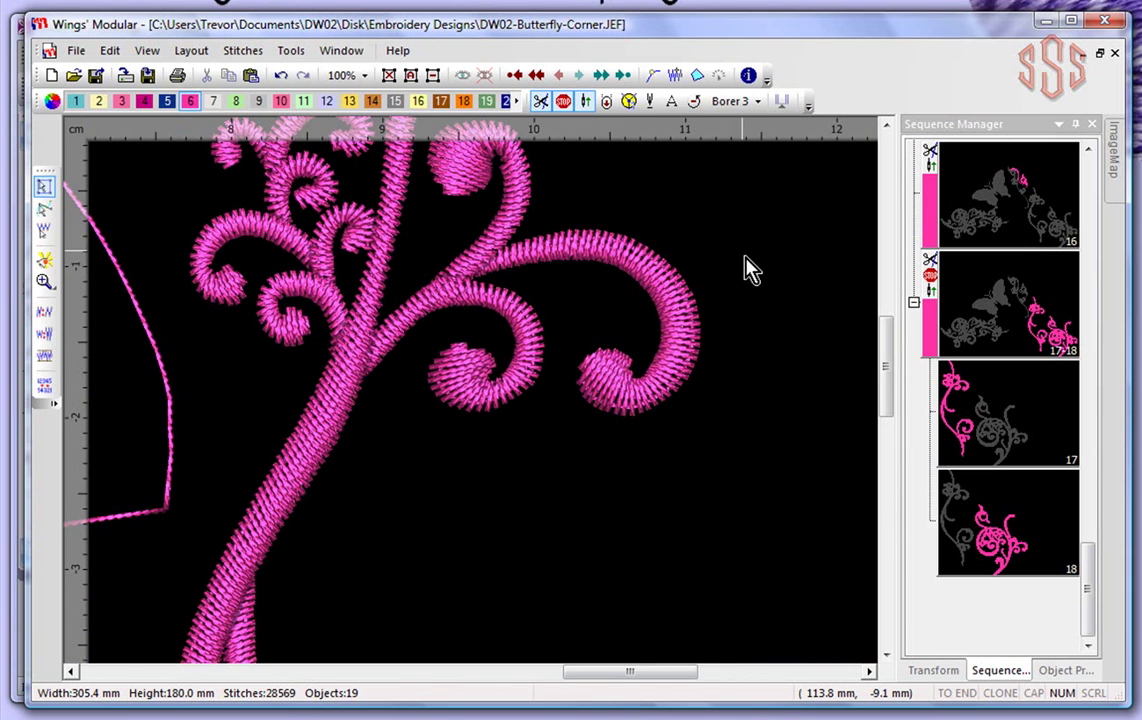
scroll(747, 263, "up", 2)
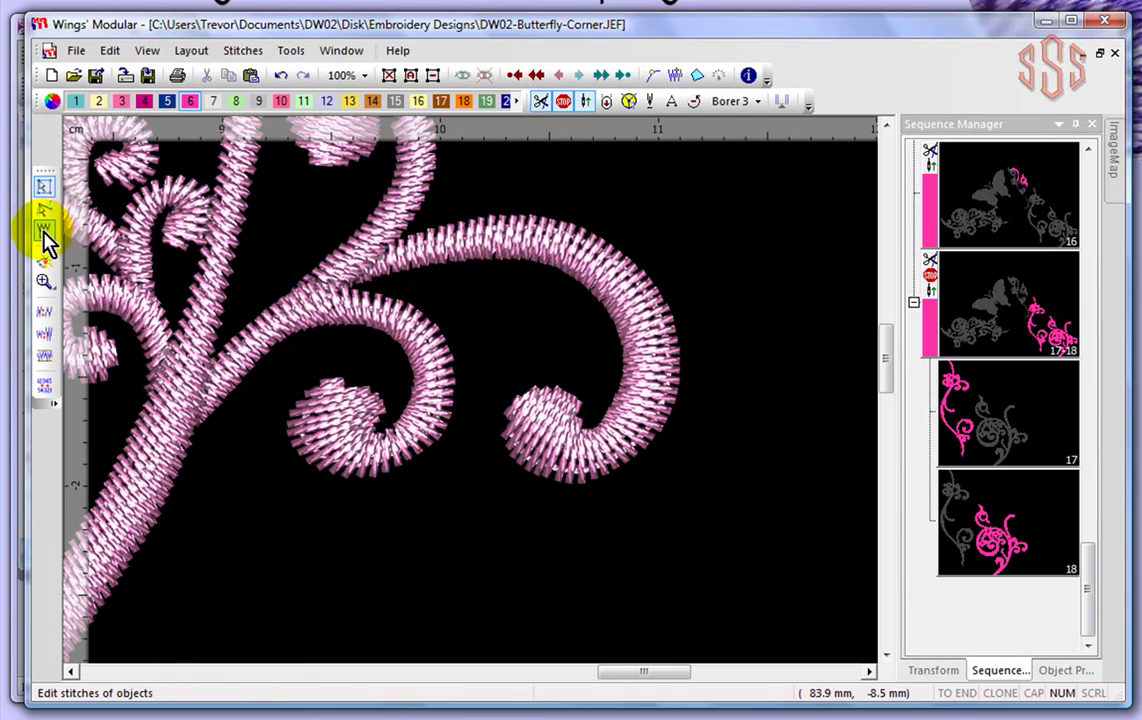
left_click(44, 232)
scroll(795, 378, "down", 4)
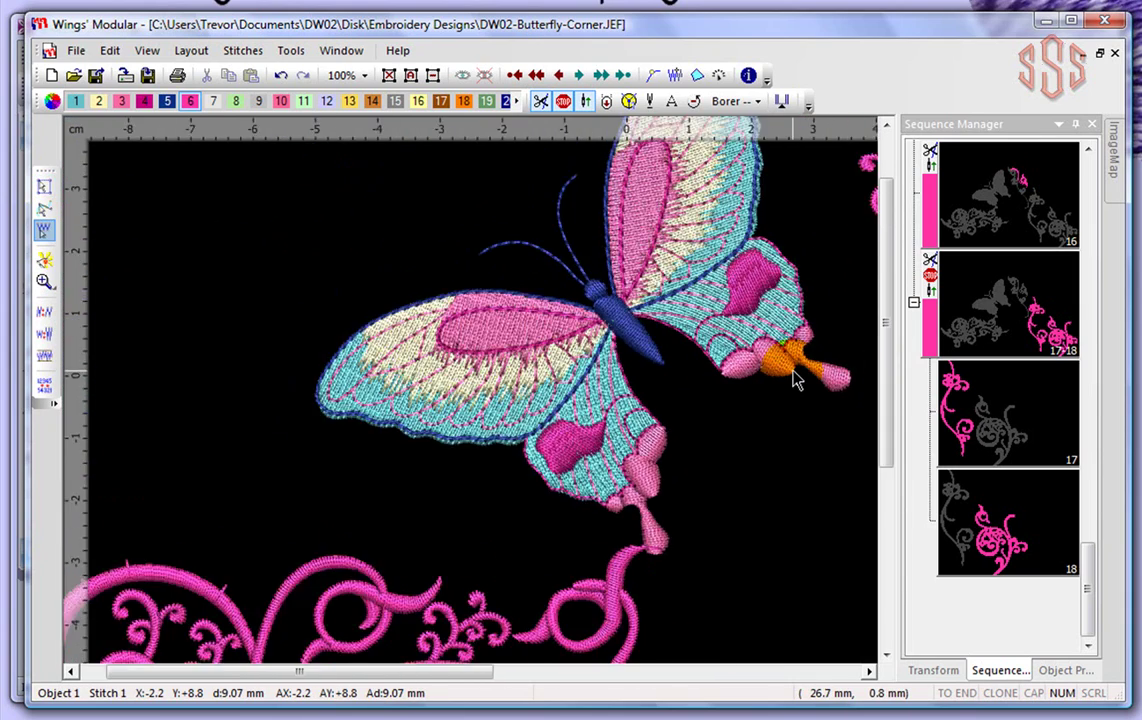
scroll(795, 378, "down", 2)
left_click_drag(454, 670, 785, 677)
scroll(645, 437, "up", 3)
scroll(645, 437, "up", 3)
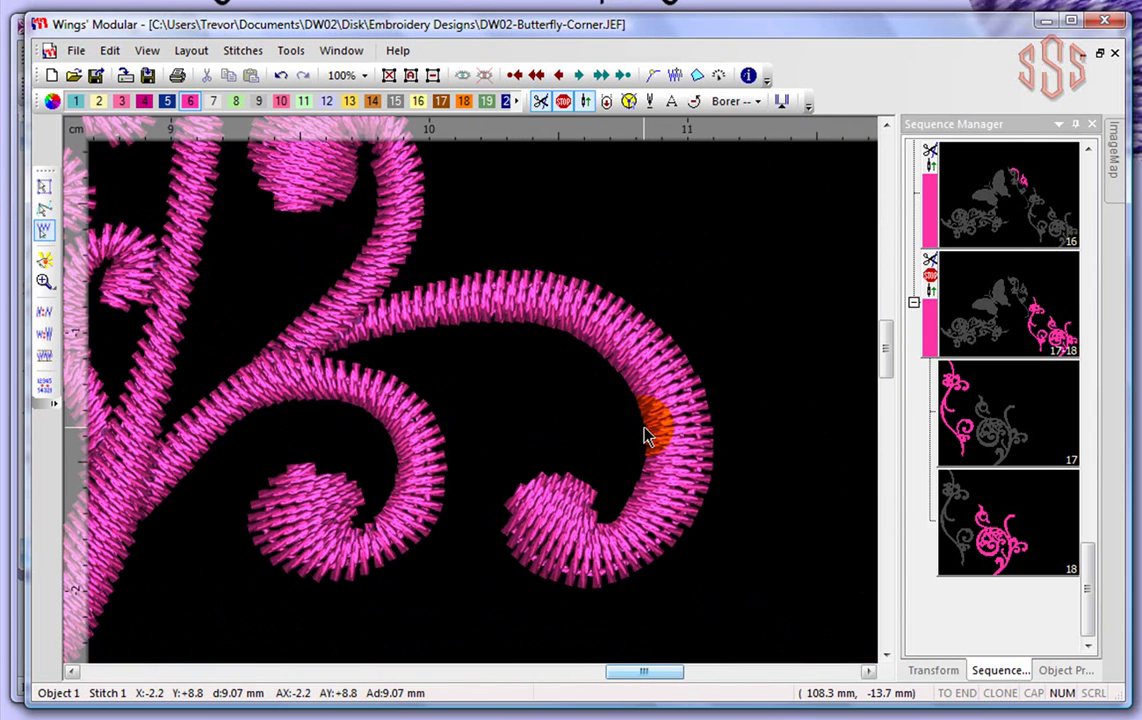
scroll(647, 433, "up", 1)
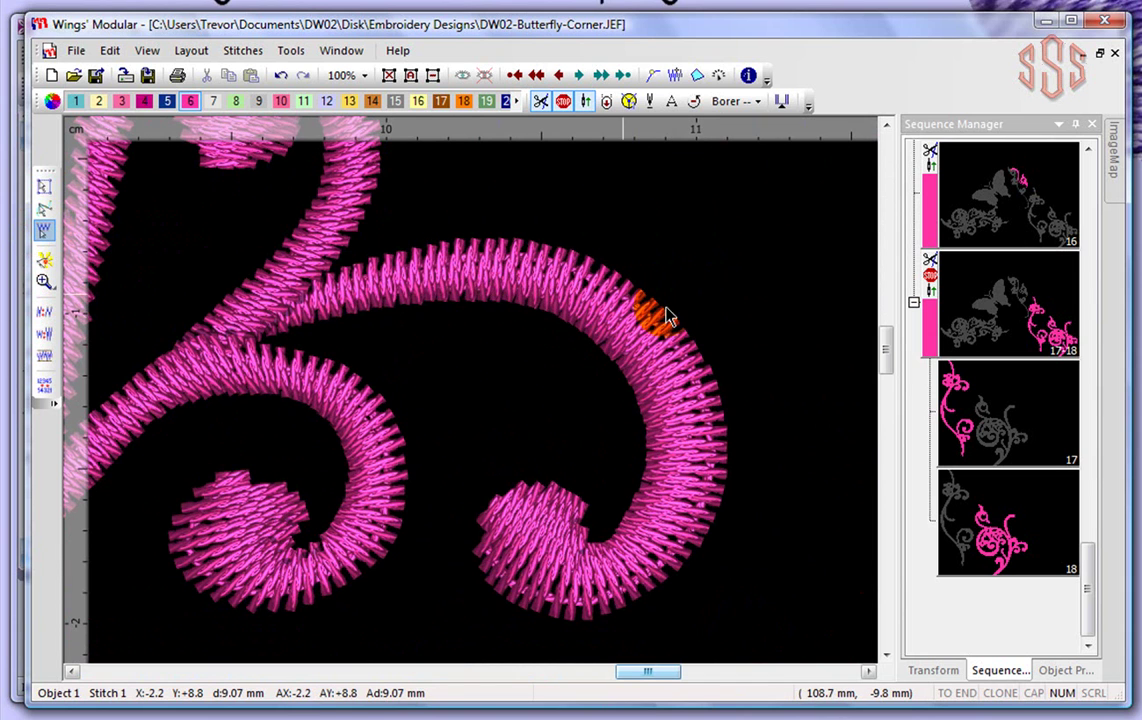
left_click(670, 330)
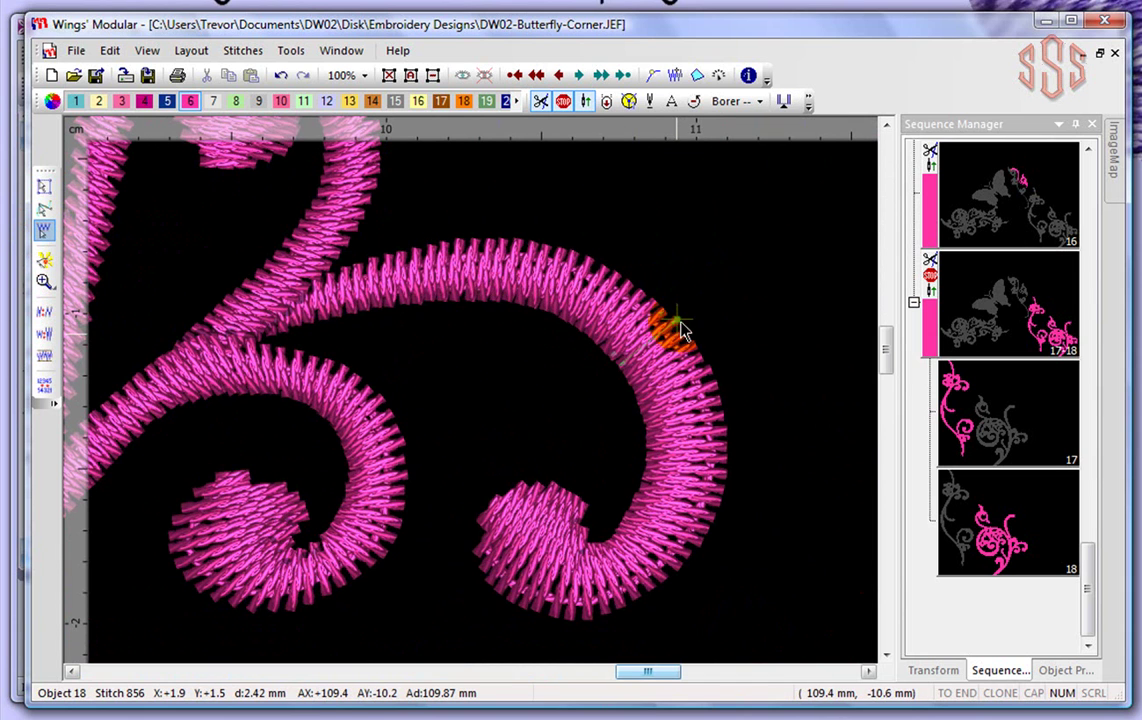
scroll(751, 347, "up", 1)
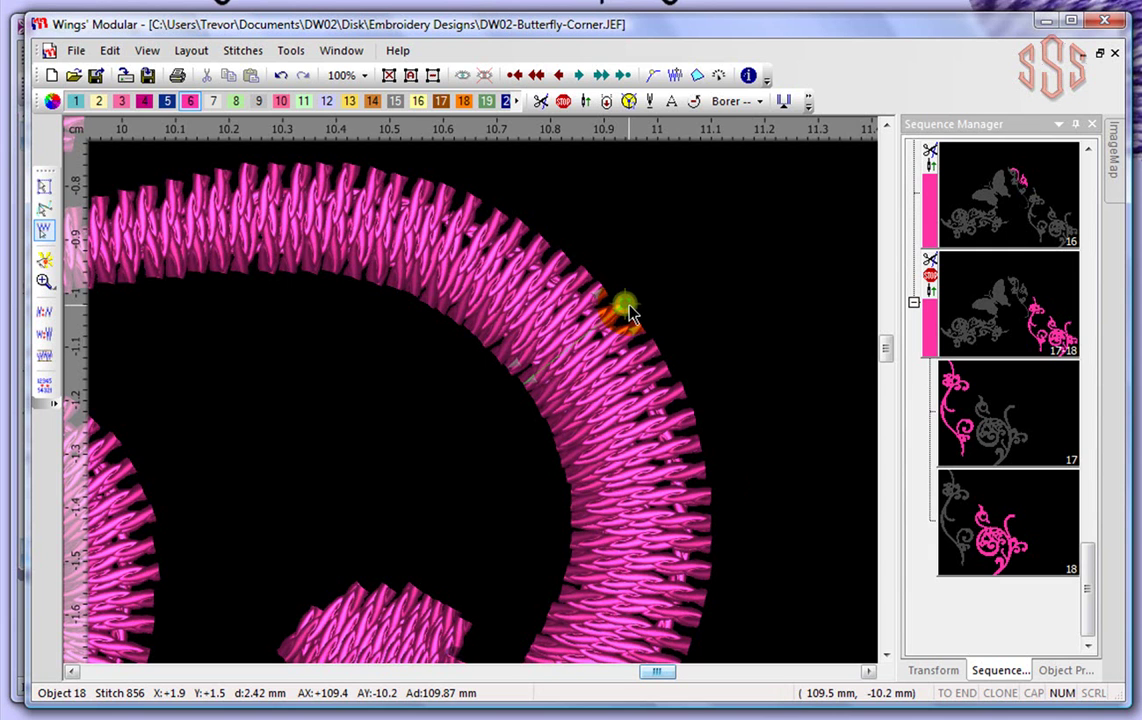
- Try adding a Stop special command to the selected curl stitch, removing it again
left_click(563, 102)
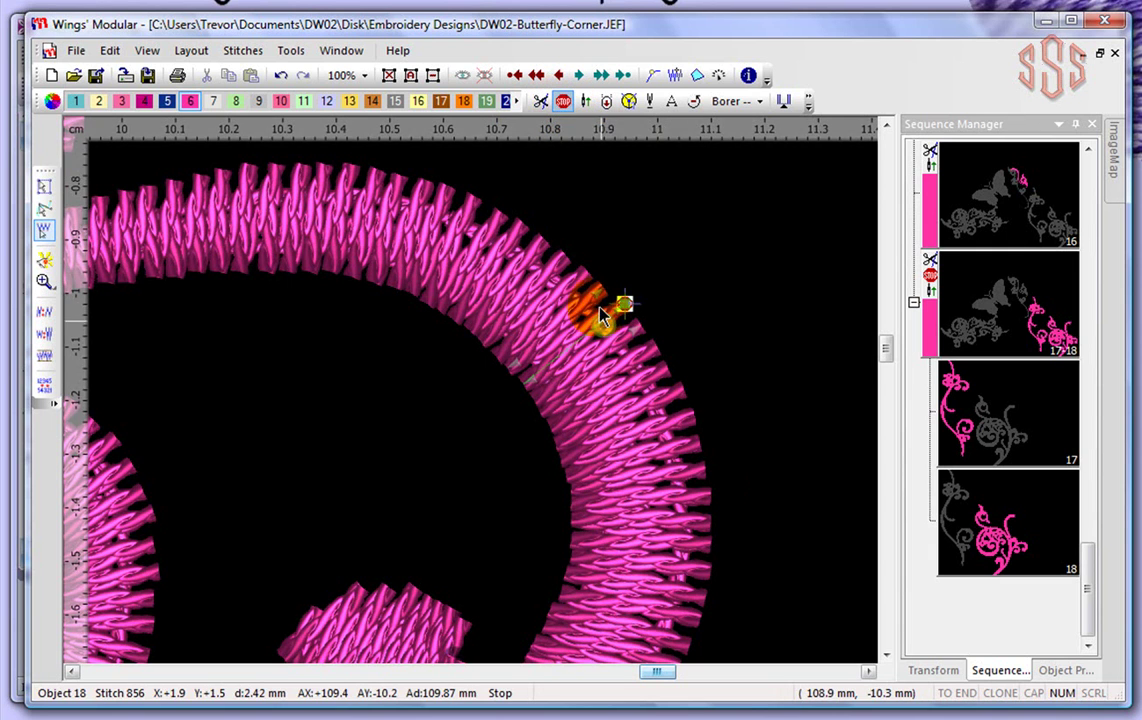
scroll(686, 280, "up", 2)
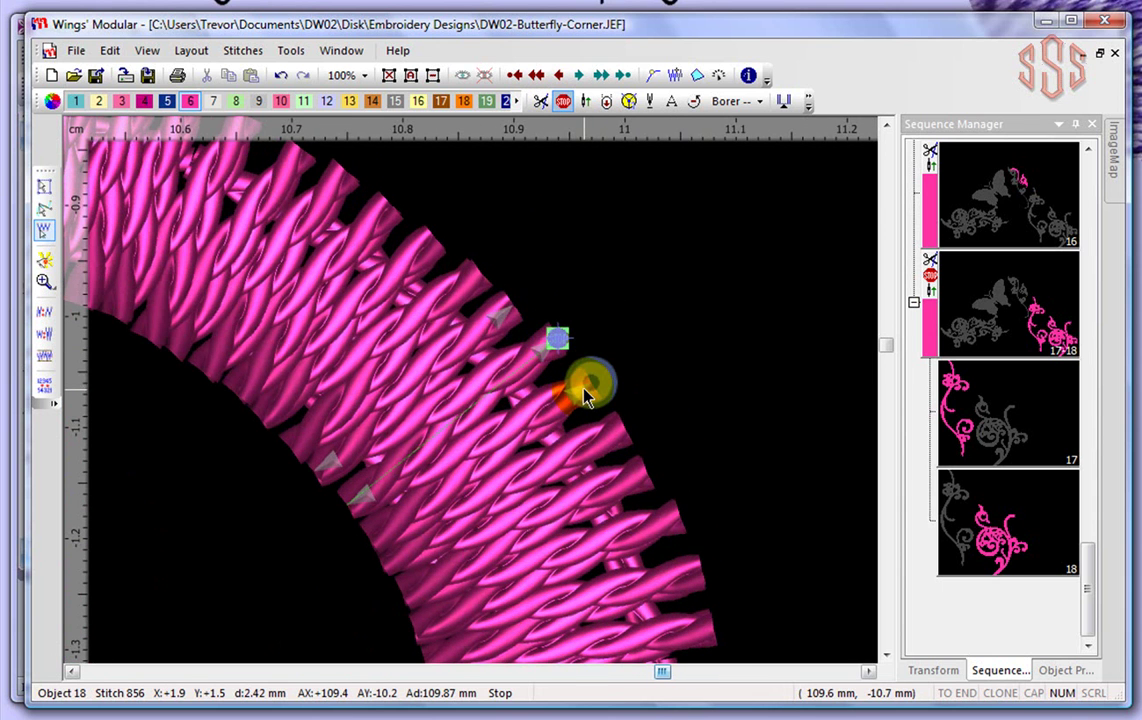
left_click(585, 392)
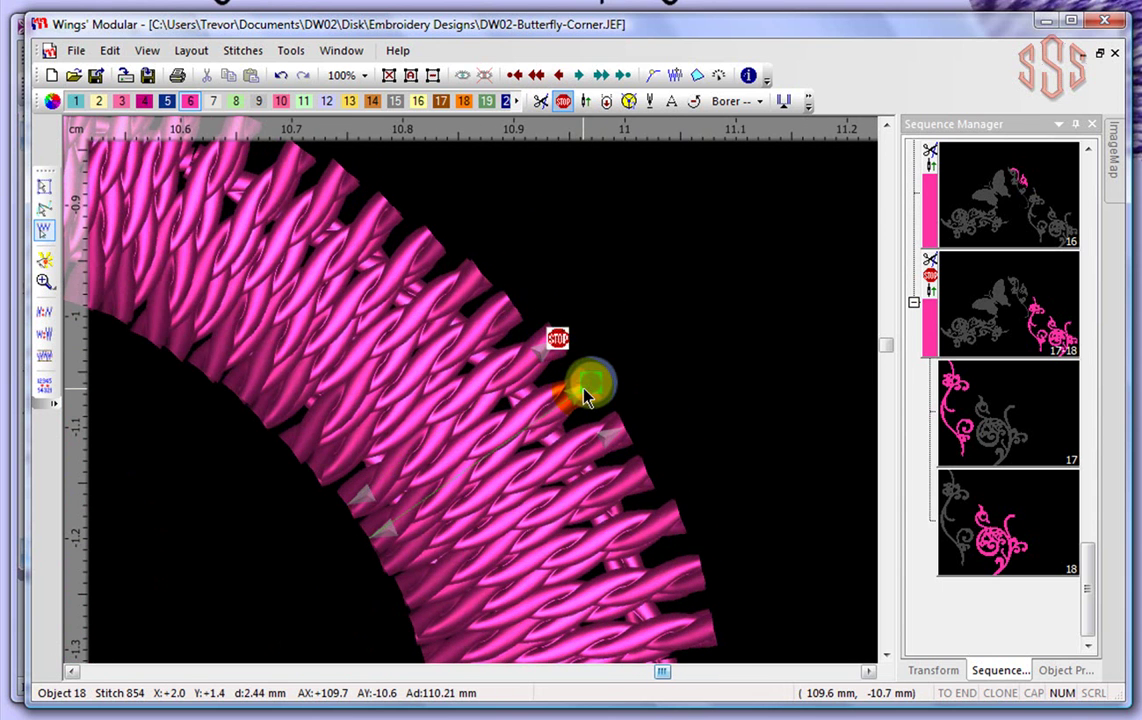
left_click(557, 342)
left_click(556, 339)
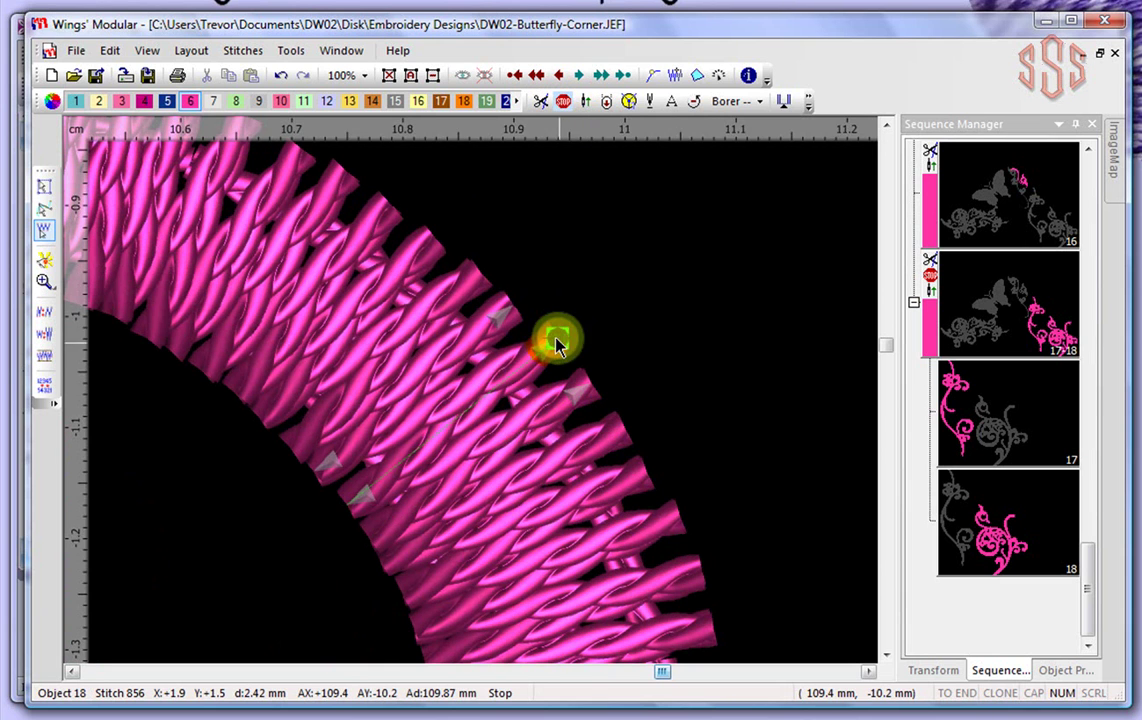
left_click(564, 104)
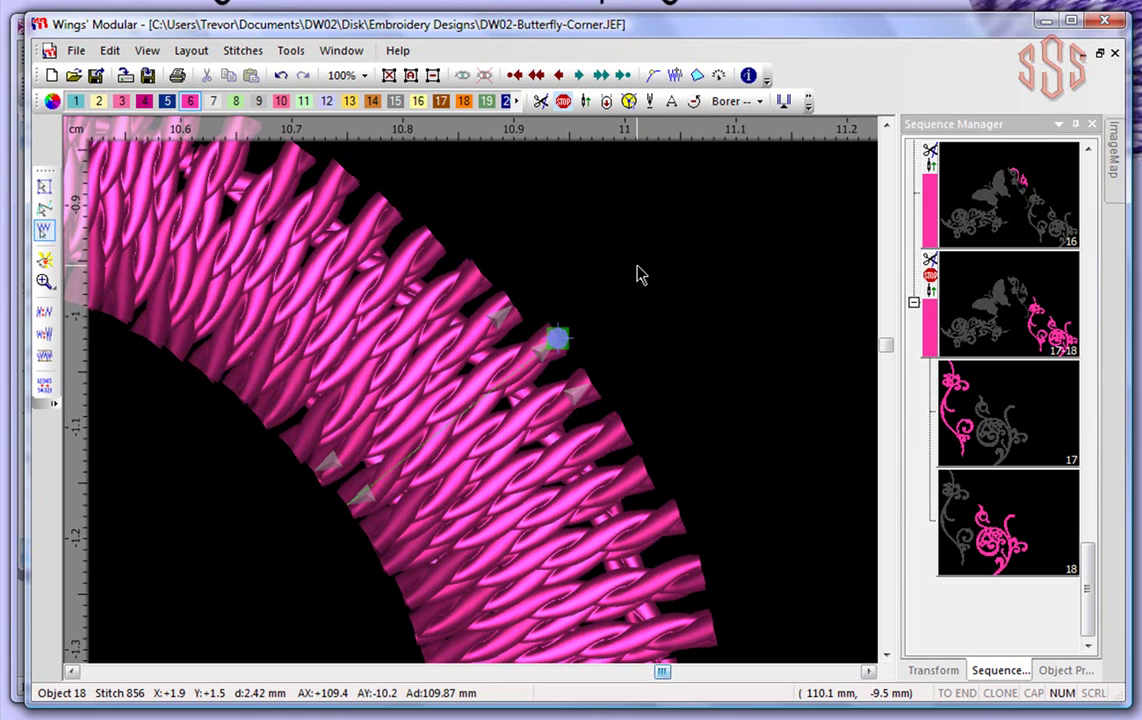
left_click(585, 102)
left_click(556, 342)
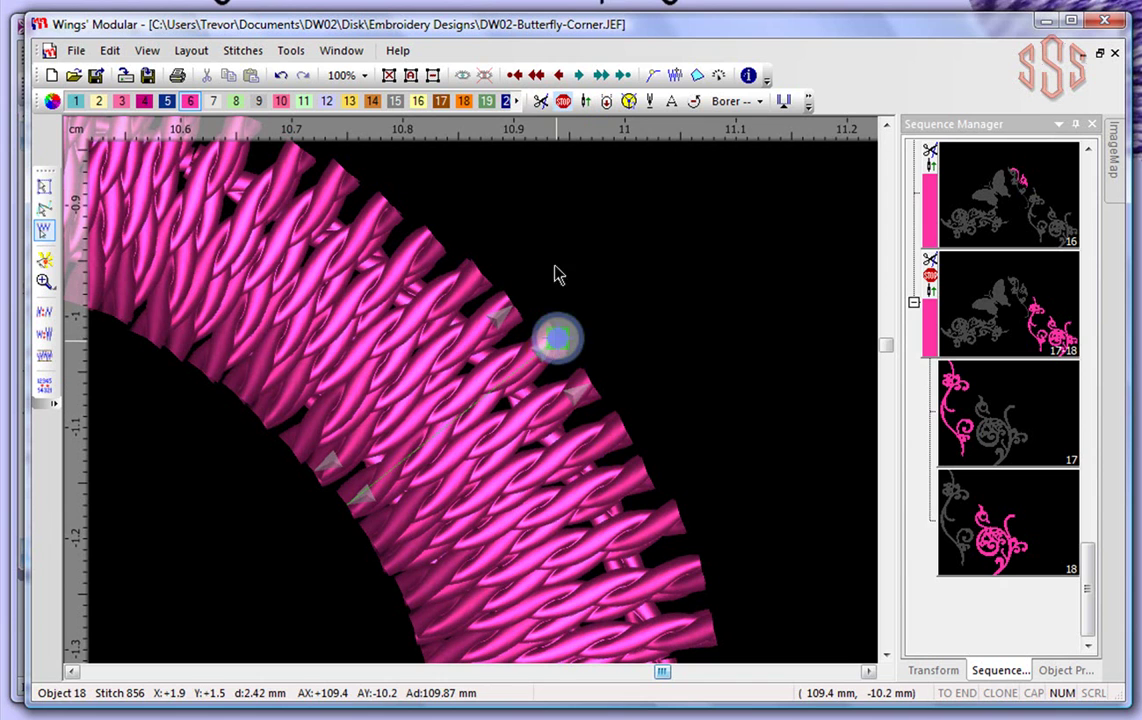
- Add a Cut special command to the selected curl stitch and return to re-arranging objects
left_click(540, 102)
left_click(556, 339)
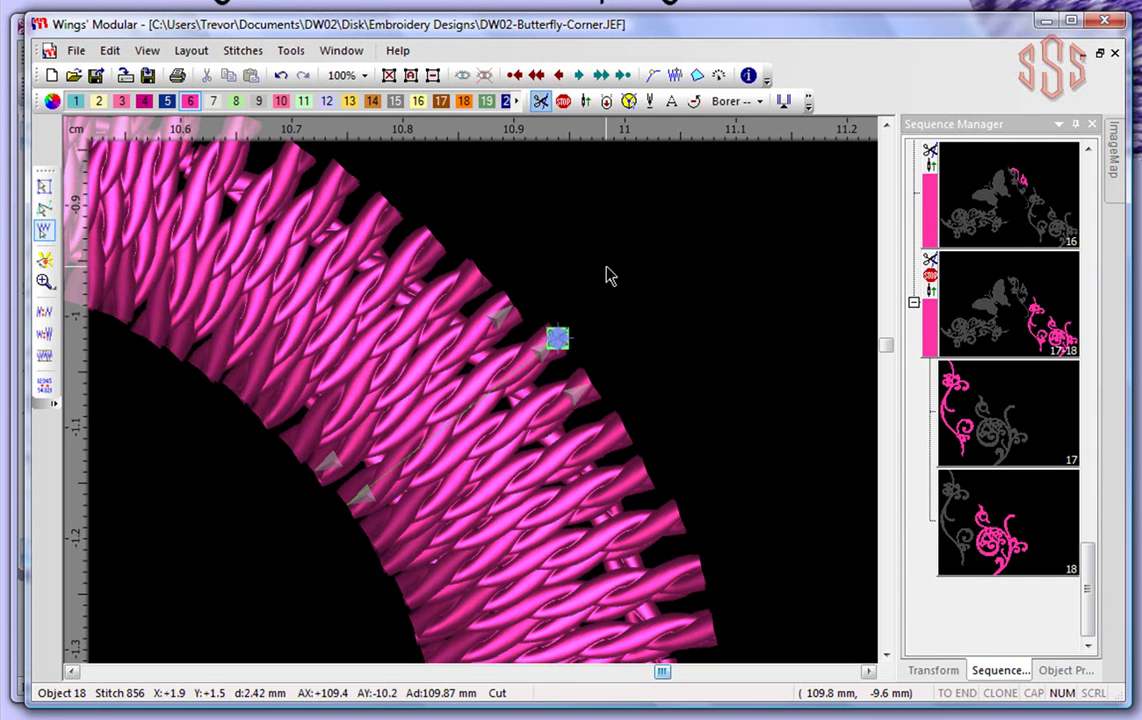
left_click(43, 188)
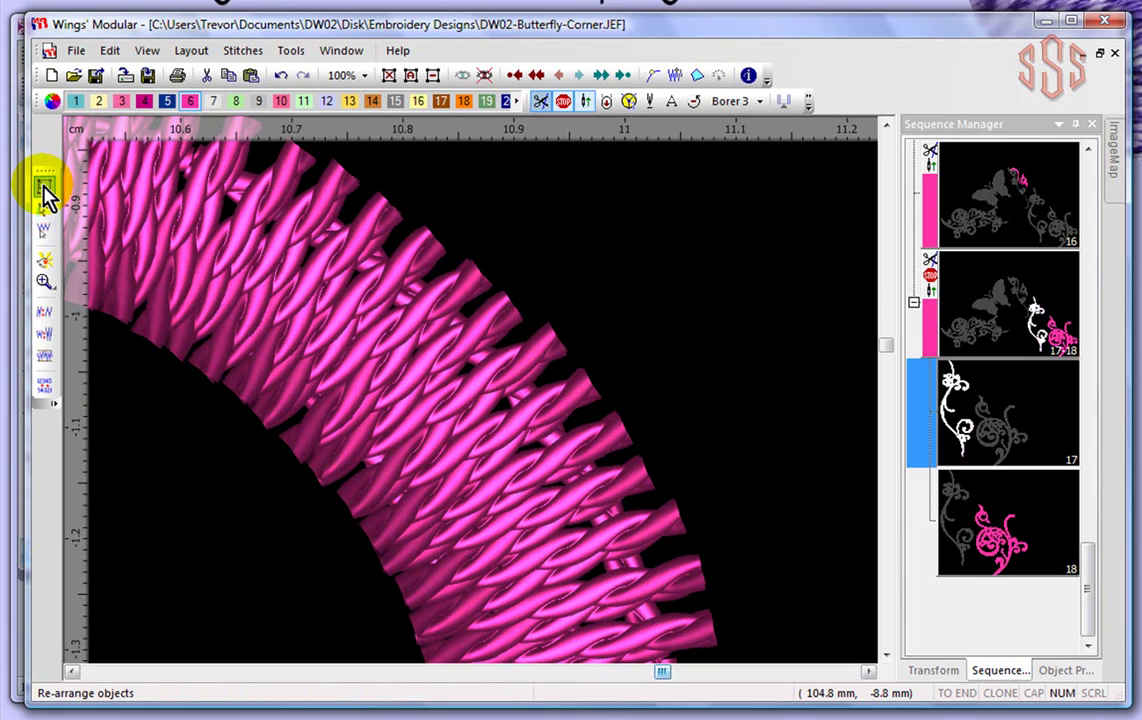
scroll(502, 283, "up", 3)
scroll(502, 284, "down", 3)
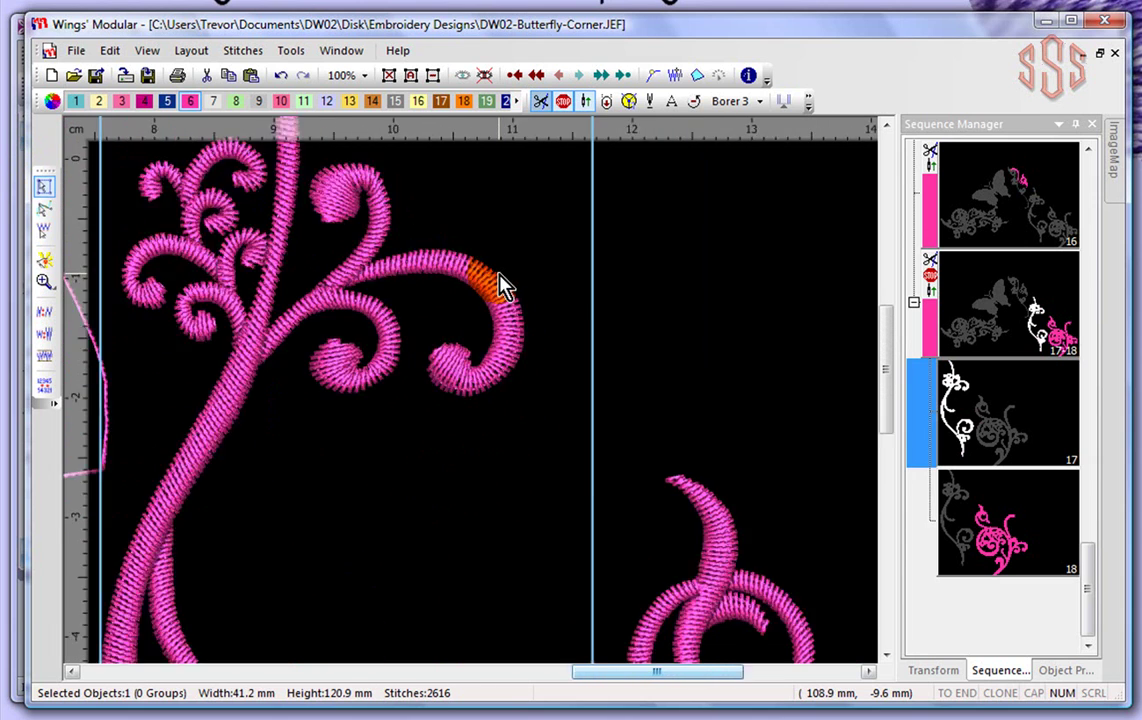
scroll(535, 272, "down", 3)
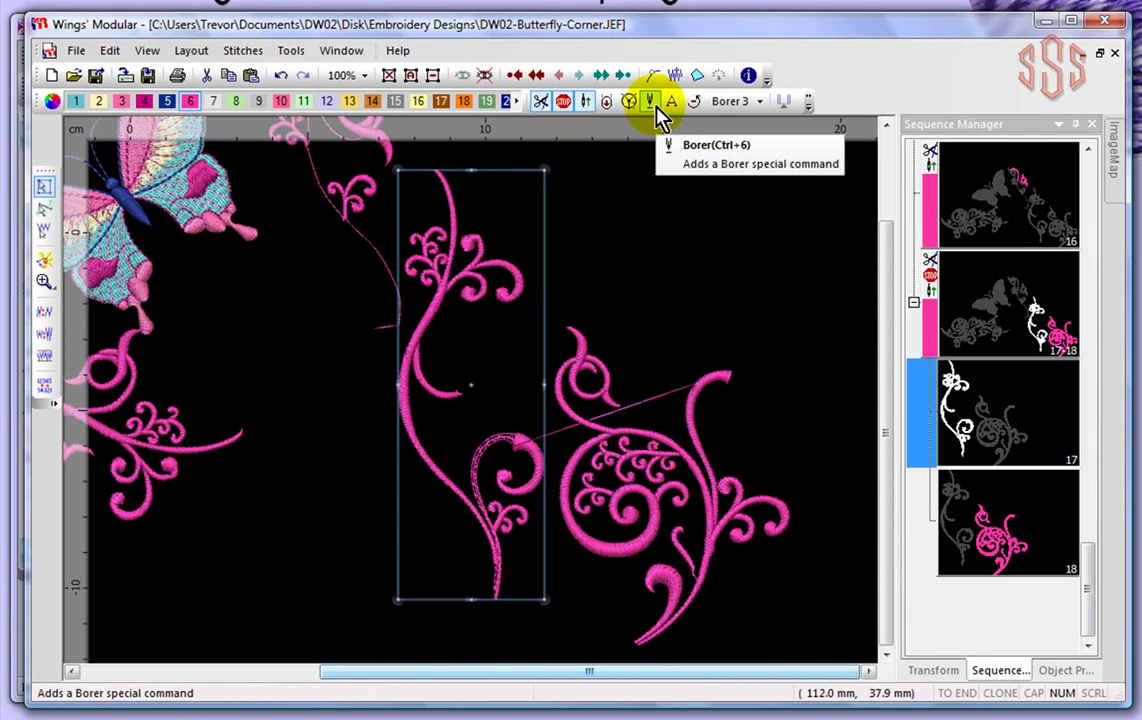
- Edit the stitches of the lower scroll part and add a Sequin special command to a stitch near its upper right tip
left_click(47, 236)
left_click(722, 404)
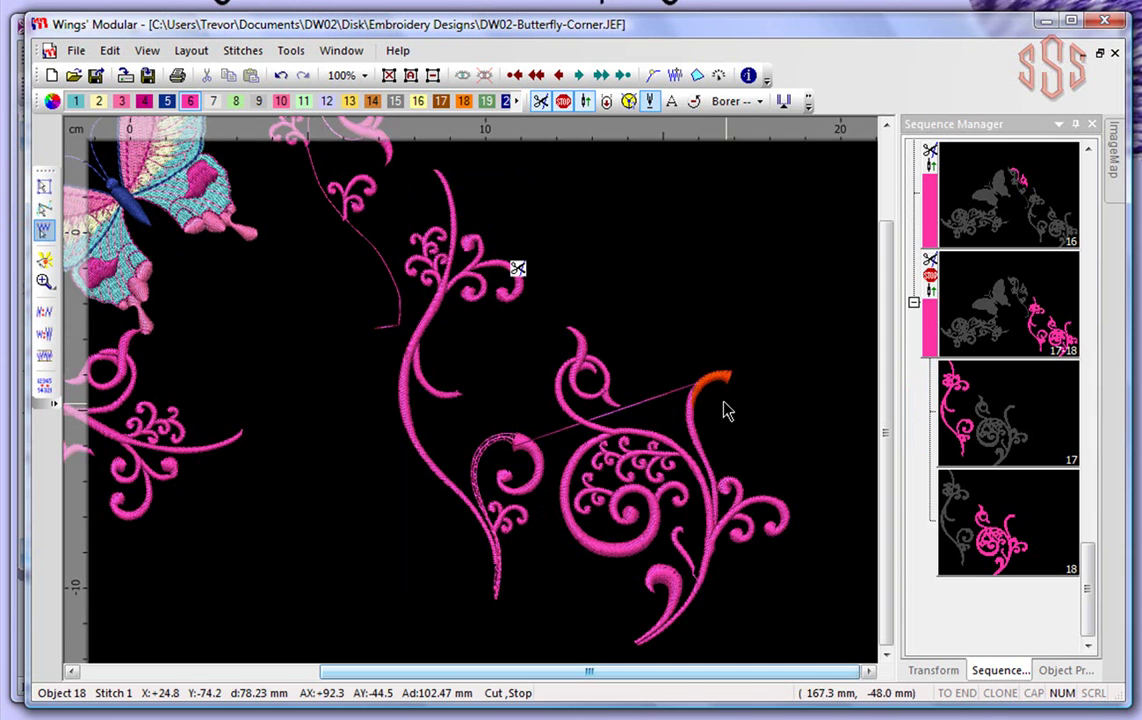
scroll(725, 405, "up", 1)
scroll(722, 400, "up", 1)
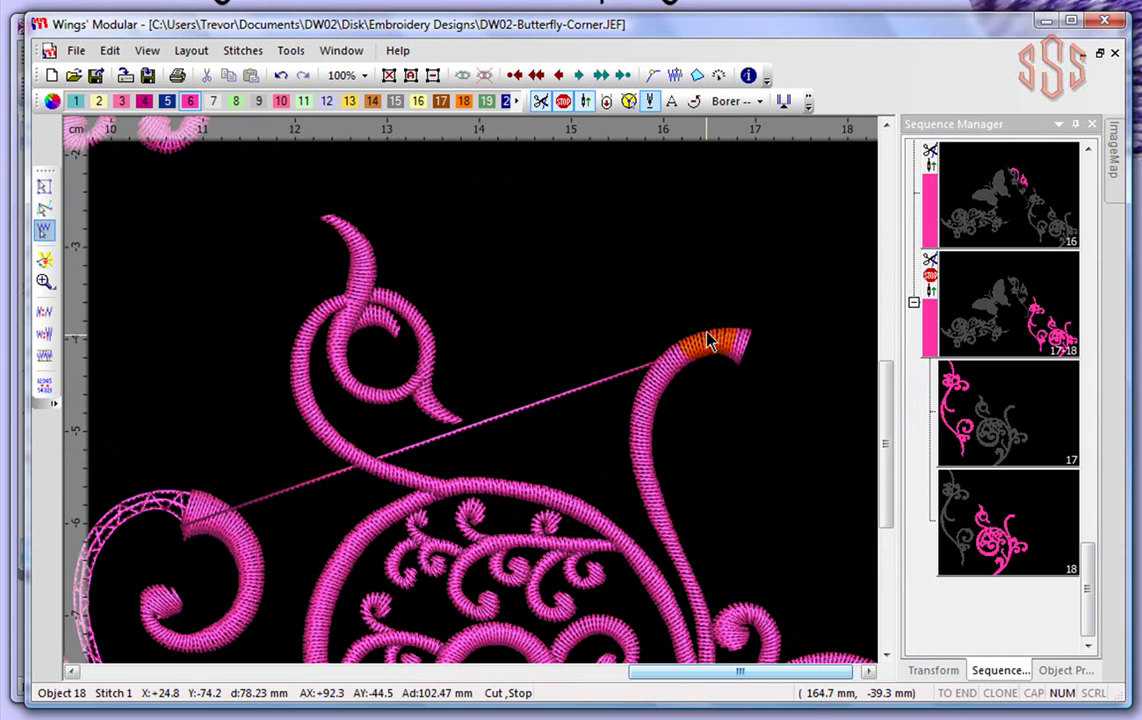
left_click(708, 340)
scroll(710, 337, "up", 2)
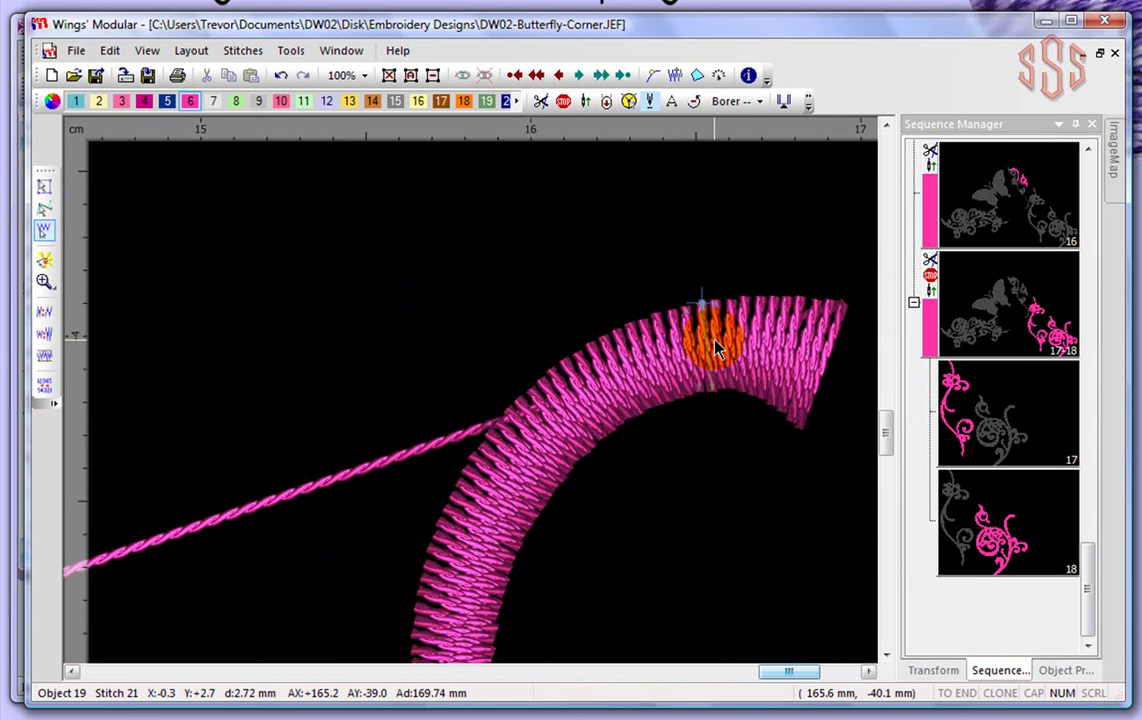
left_click(630, 104)
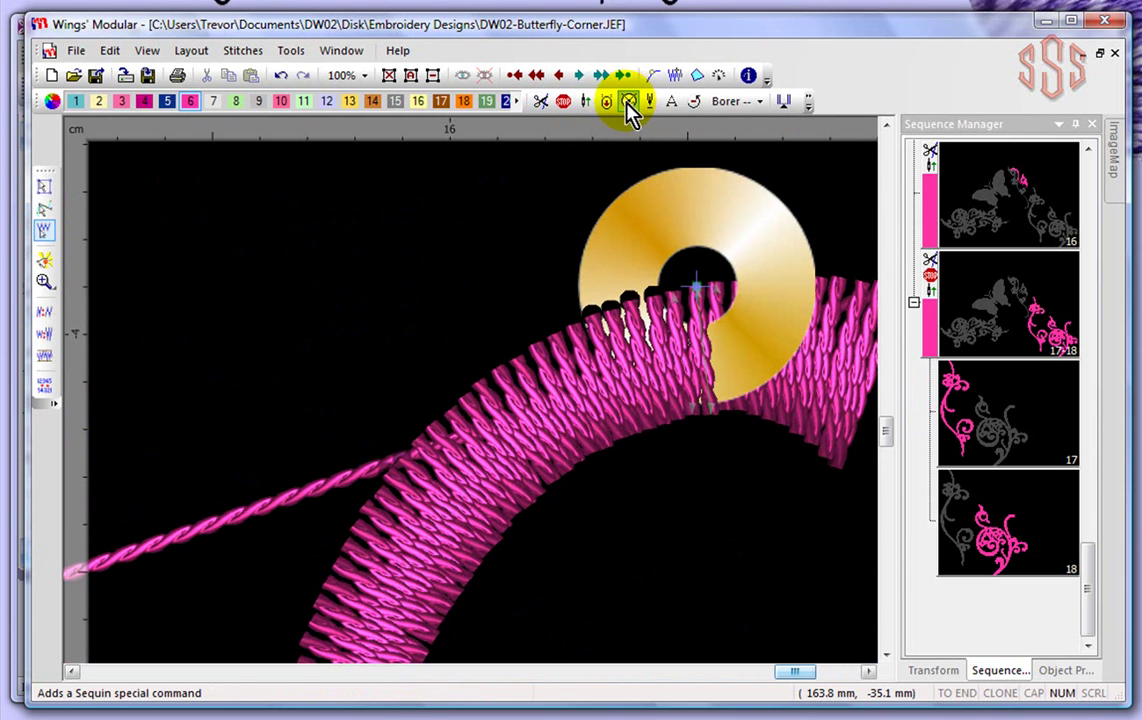
left_click(735, 102)
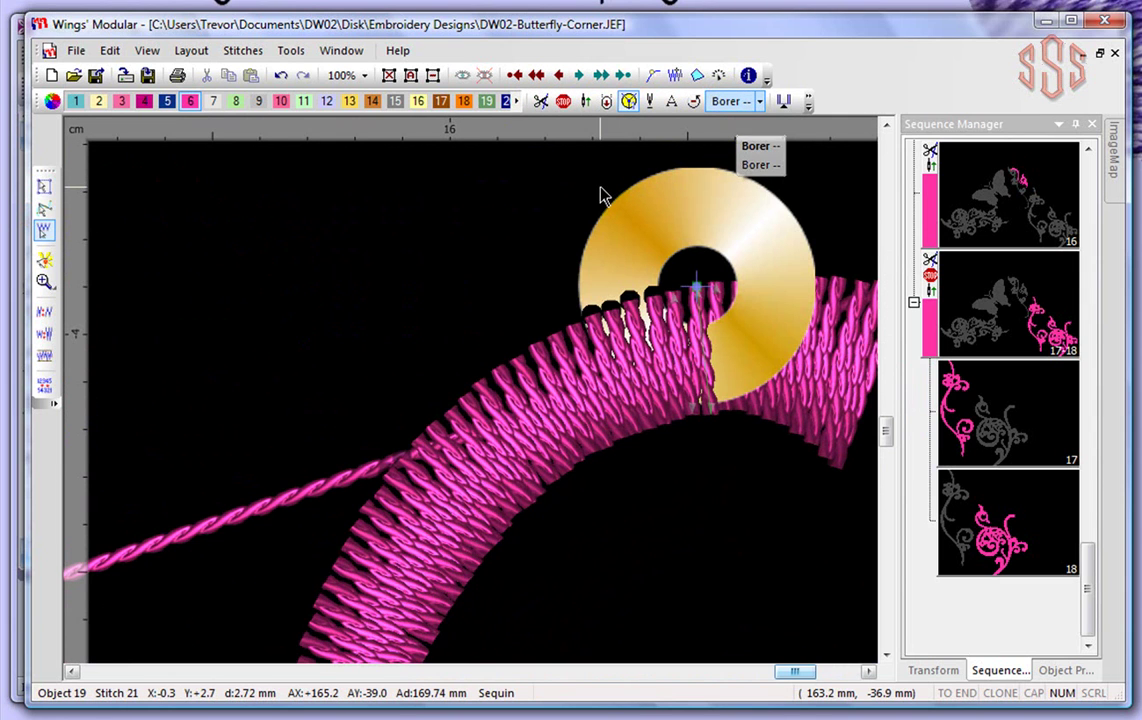
left_click(603, 195)
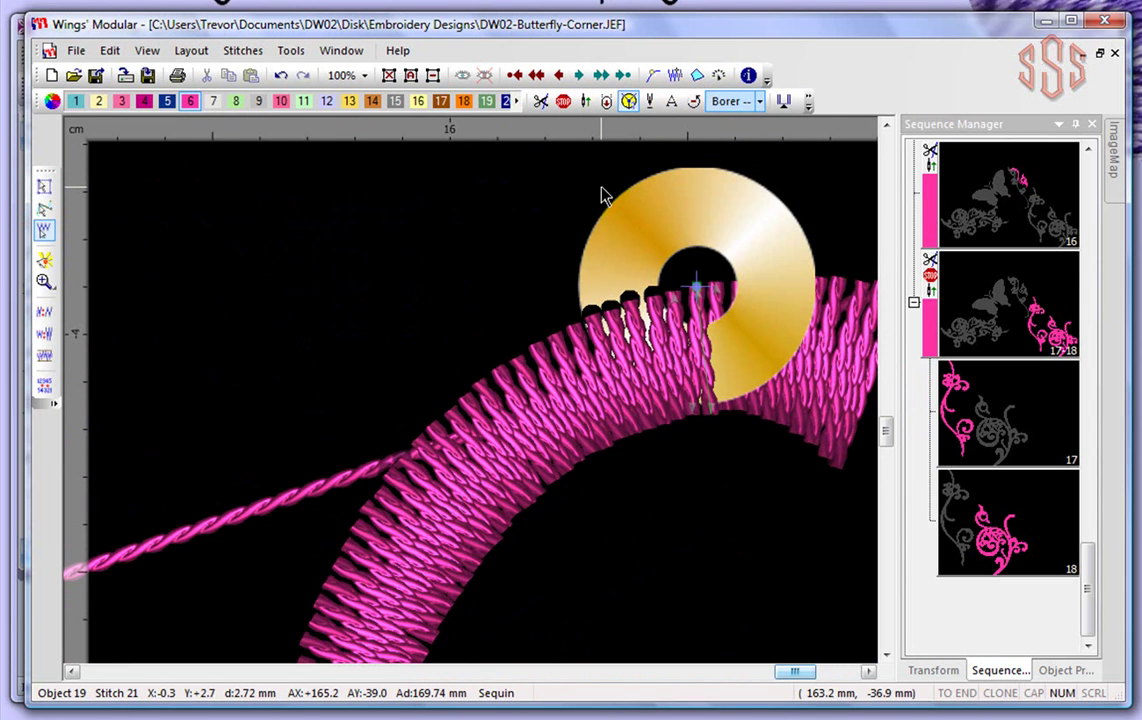